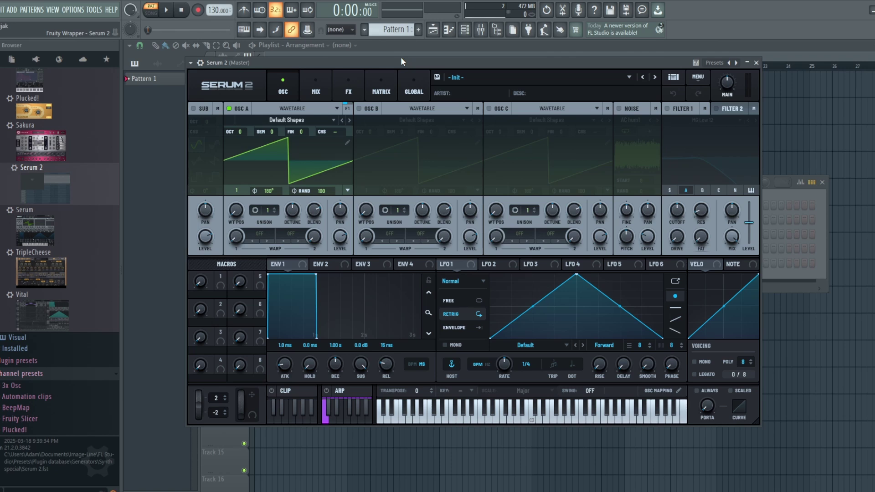
Open oscillator A's WAVETABLE type dropdown to list the available oscillator types.
left_click(329, 106)
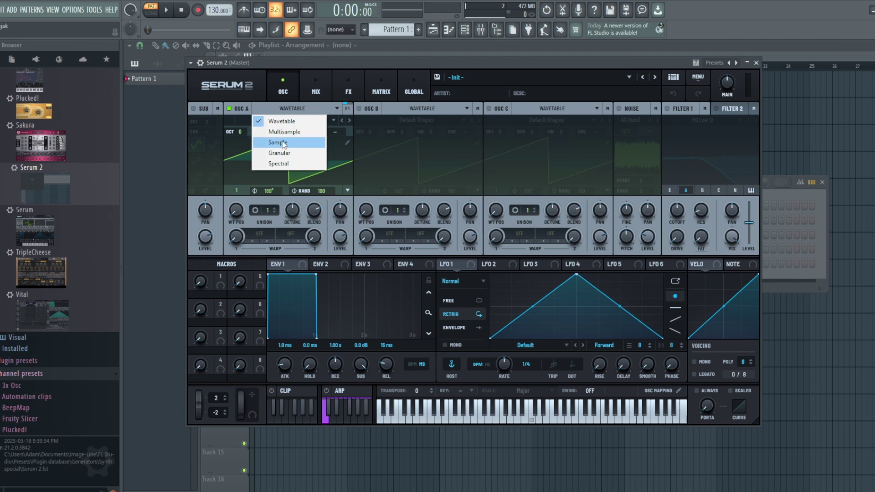
Switch oscillator A to Sample, load Brass Wall Low, then step to Horn Stab Emin.
left_click(281, 142)
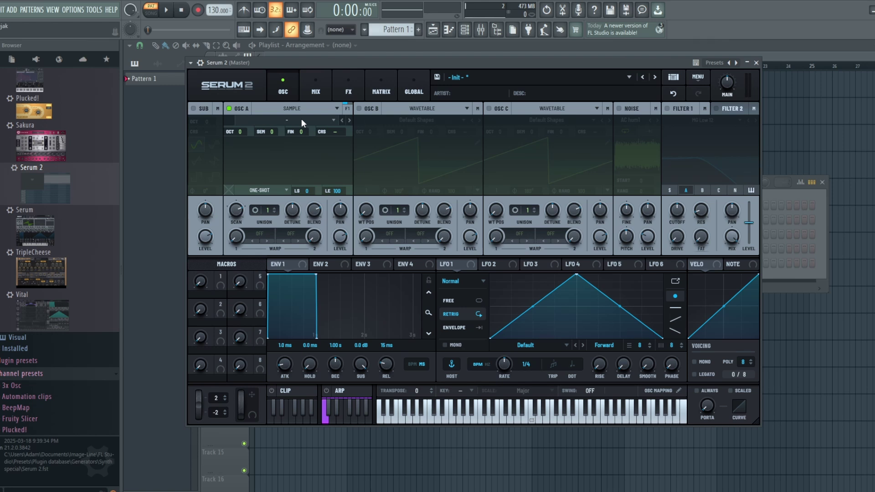
left_click(302, 118)
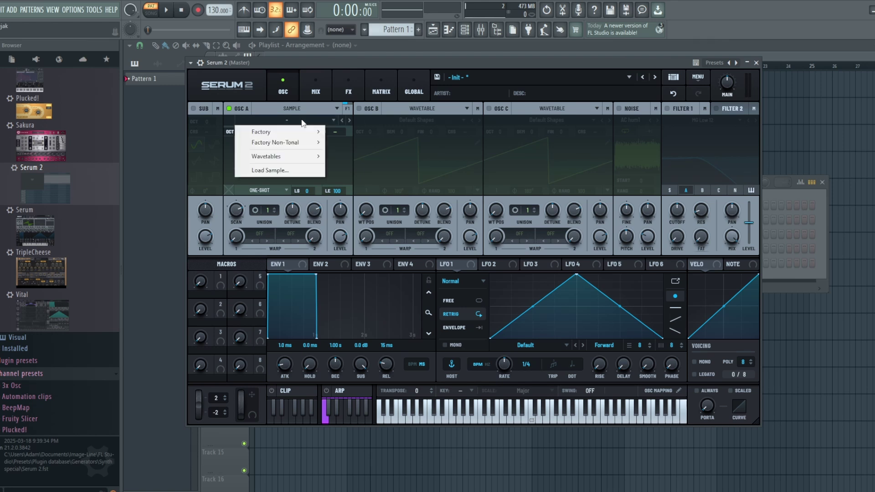
mouse_move(301, 134)
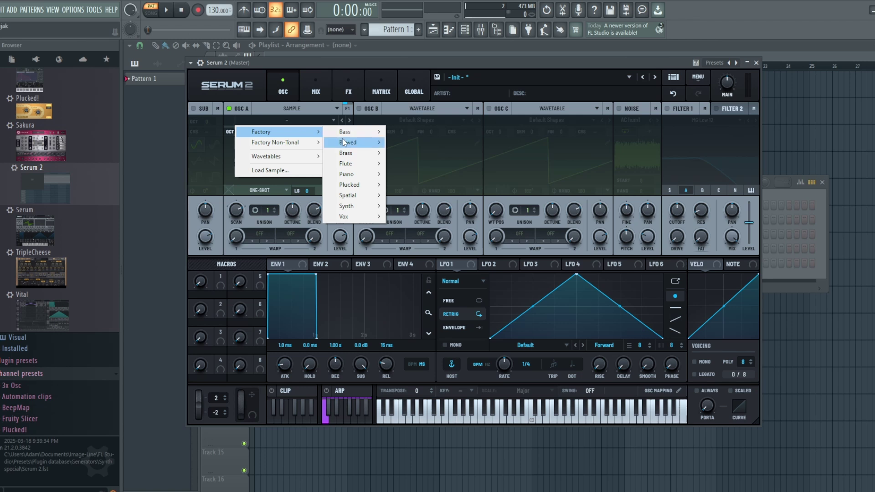
mouse_move(360, 154)
left_click(450, 155)
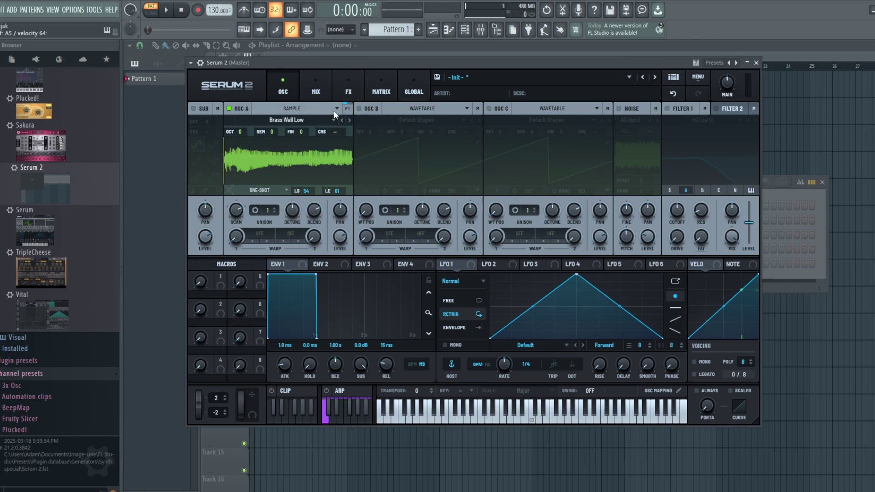
left_click(346, 120)
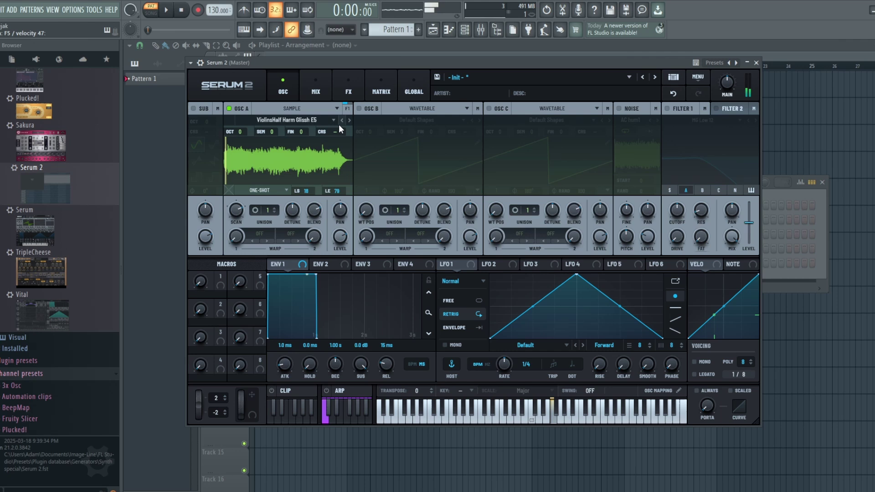
left_click(348, 124)
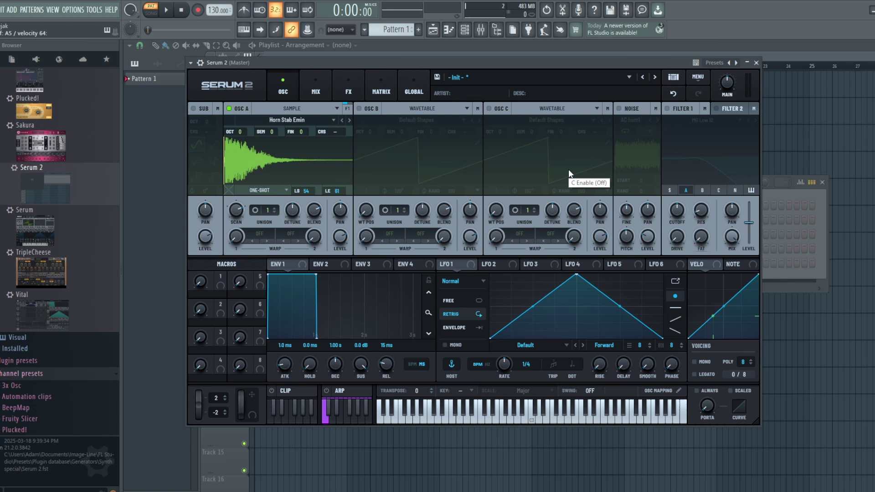
Reset the synth patch to the Init Preset from the global menu.
left_click(305, 109)
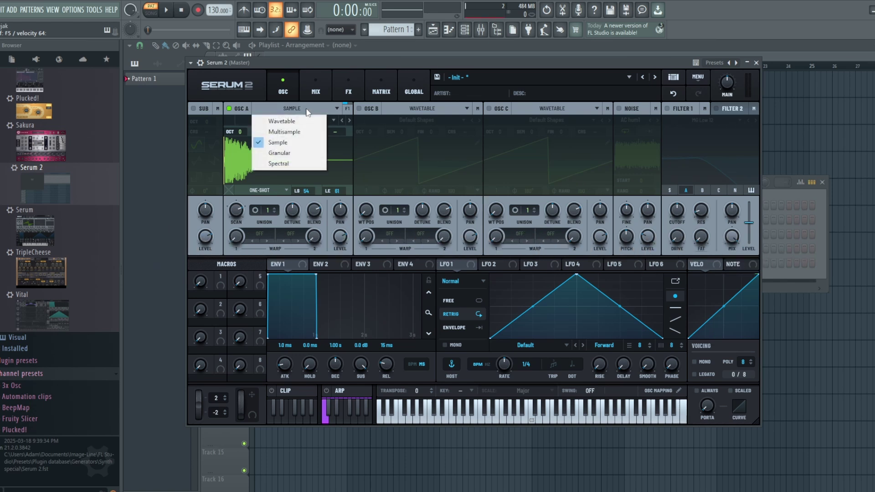
left_click(297, 146)
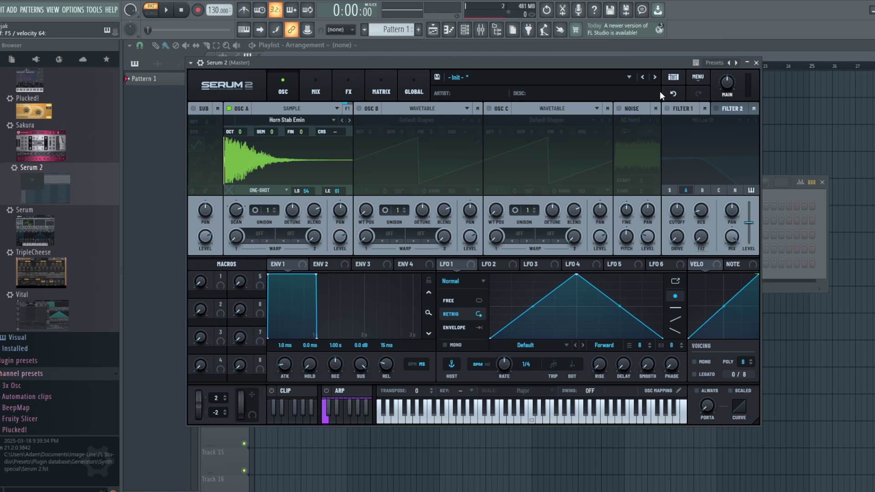
left_click(698, 78)
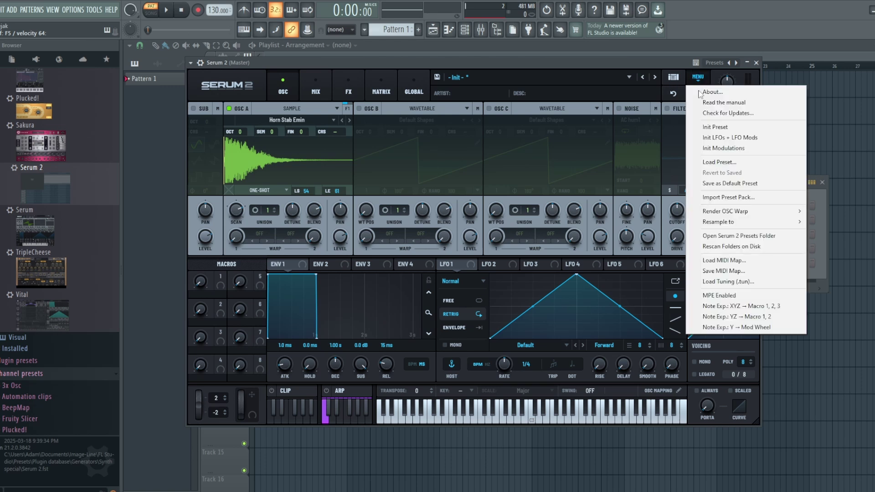
left_click(714, 127)
Switch oscillator A to Sample and load the Wavetables > Analog > PWM DS sample.
left_click(308, 111)
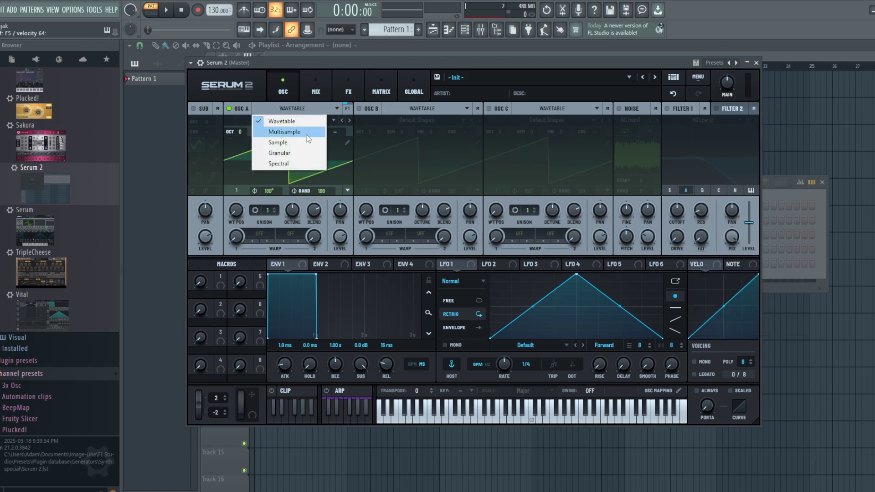
left_click(297, 142)
left_click(297, 121)
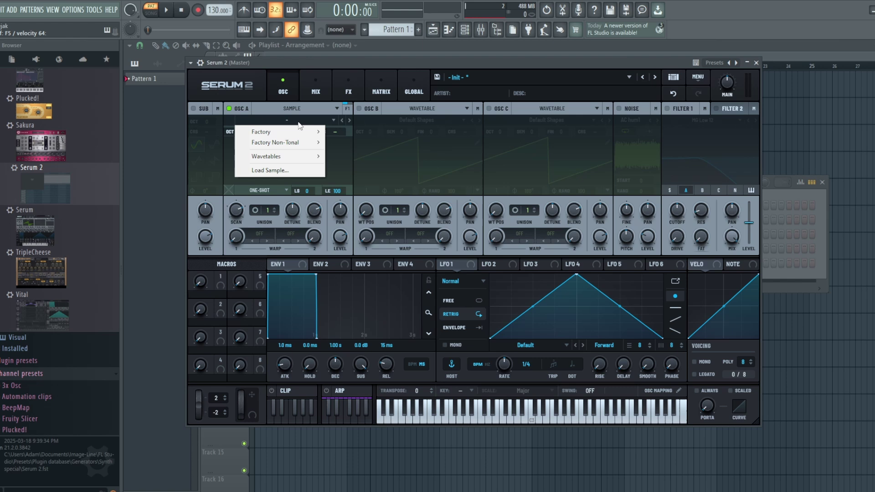
mouse_move(294, 131)
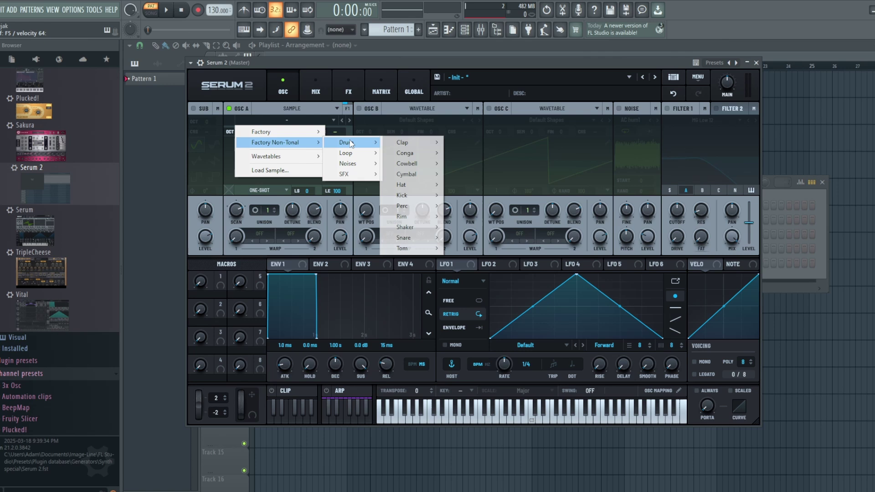
mouse_move(417, 154)
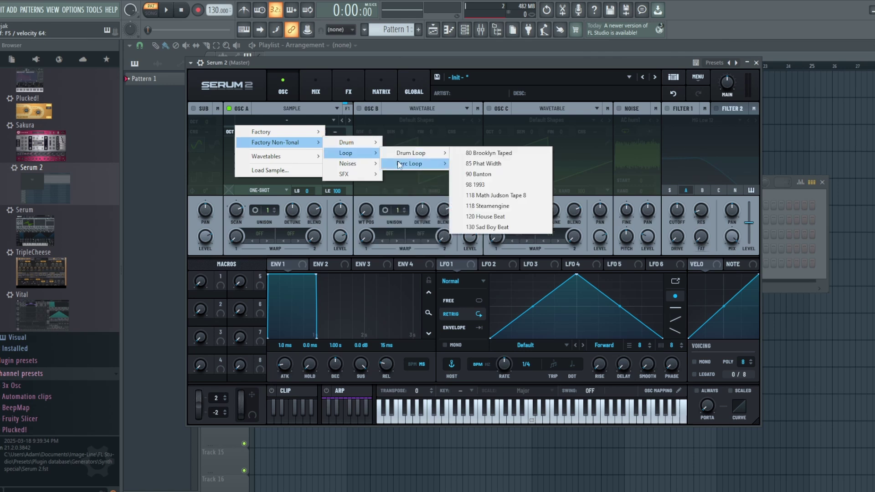
mouse_move(360, 163)
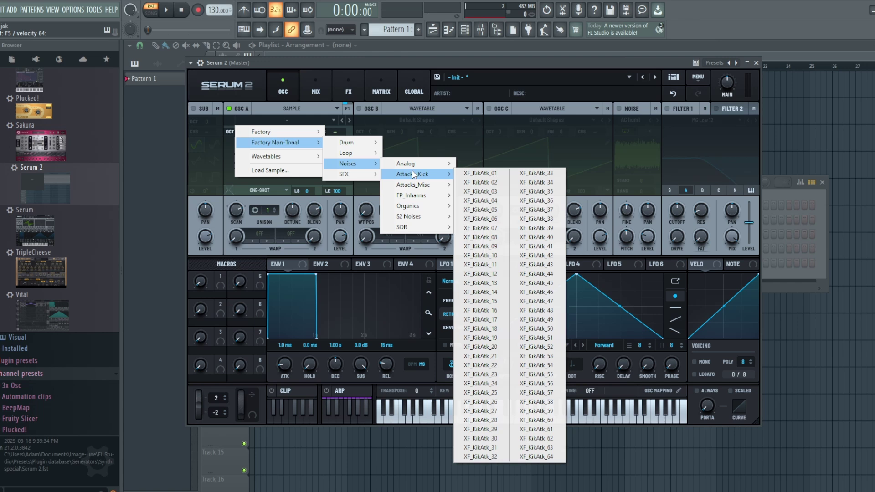
mouse_move(315, 164)
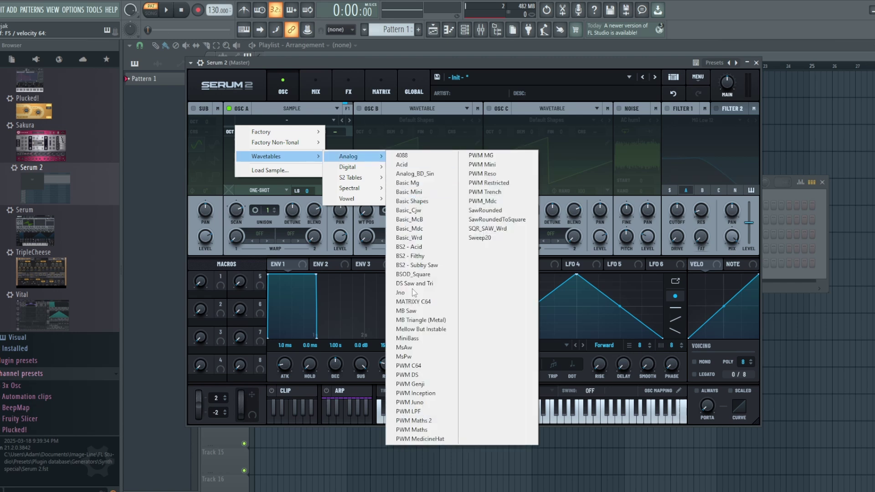
left_click(408, 379)
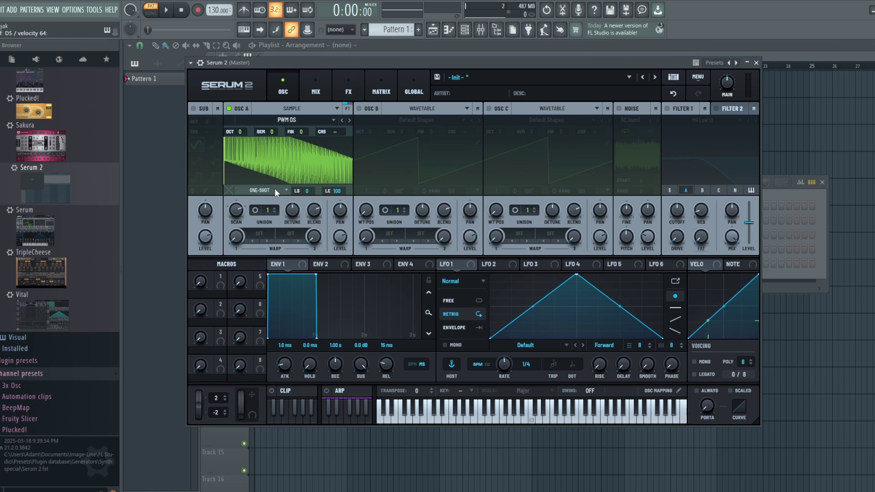
Load Factory > Piano > Breathy Pianoish into oscillator A's sample slot.
left_click(302, 120)
mouse_move(300, 132)
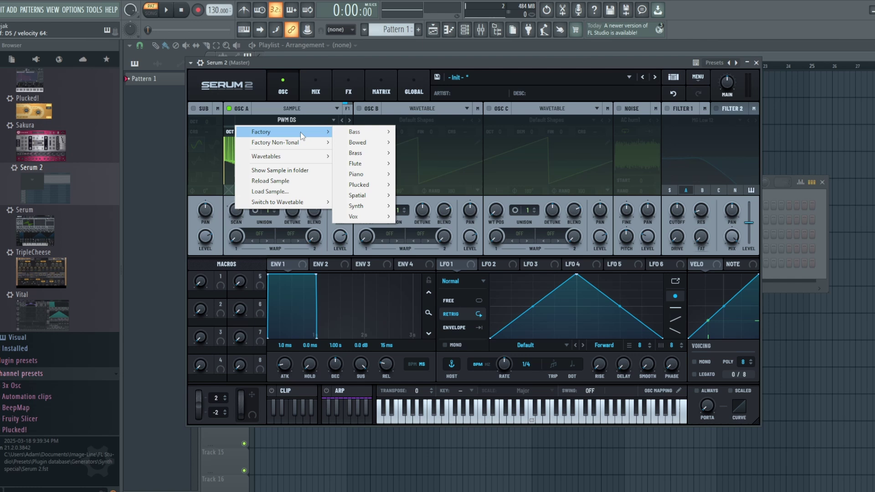
mouse_move(382, 174)
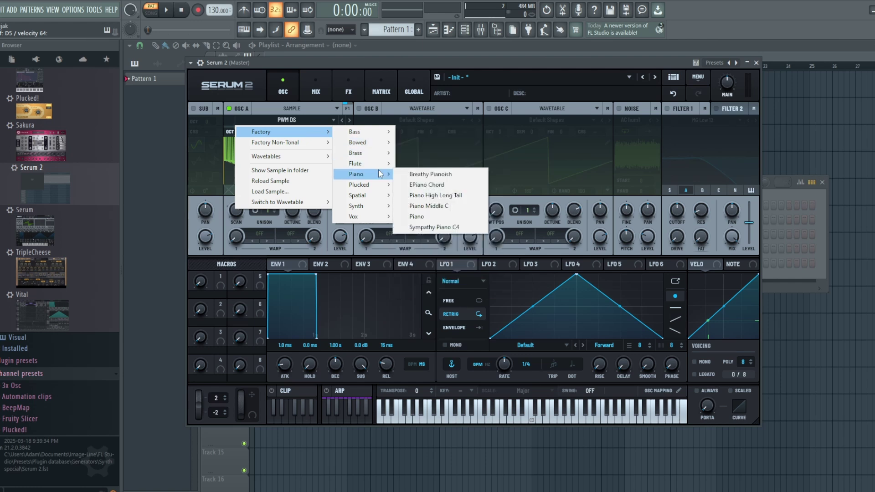
left_click(451, 174)
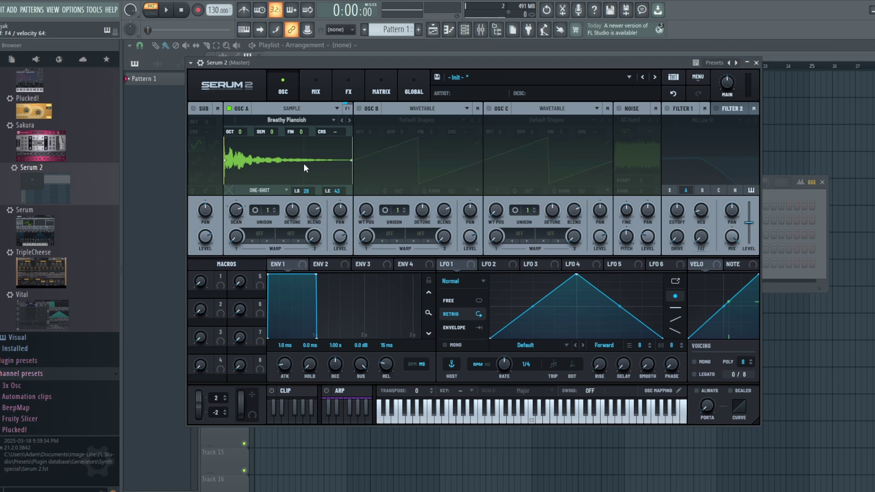
left_click(299, 118)
mouse_move(299, 136)
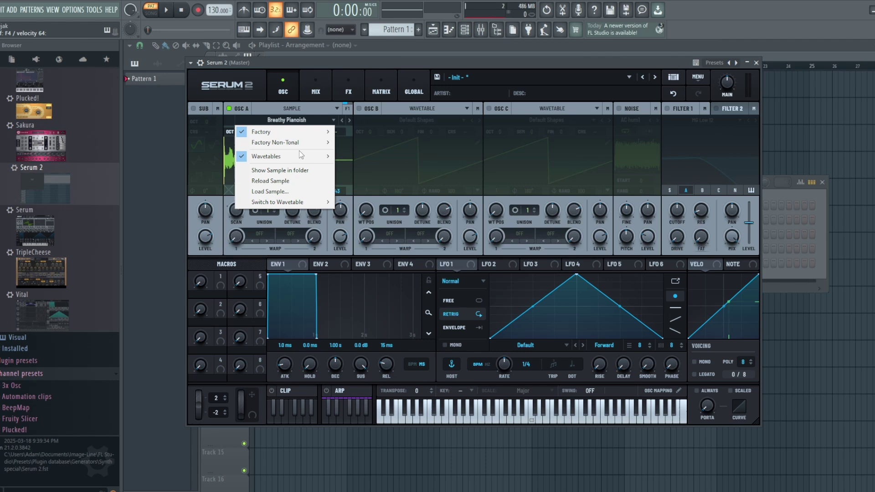
Drag SS_SR_saxophone_note_Db from the FL Studio browser onto oscillator A.
left_click(317, 54)
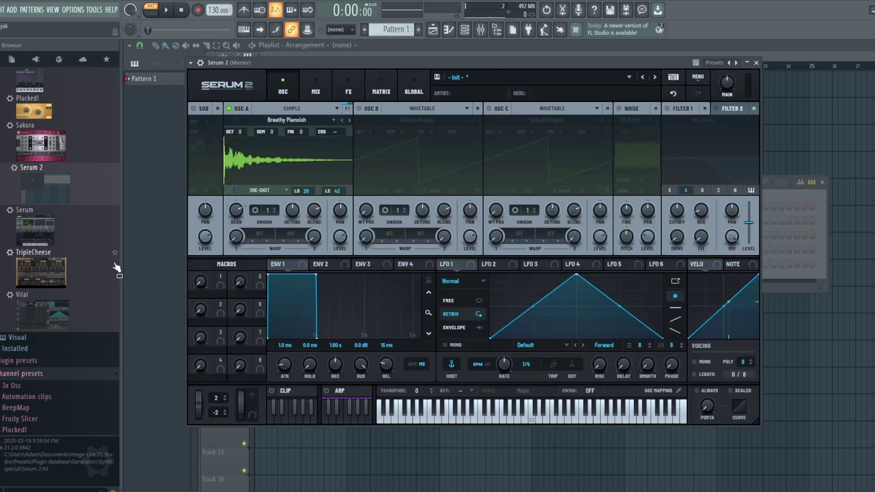
scroll(69, 249, "down", 10)
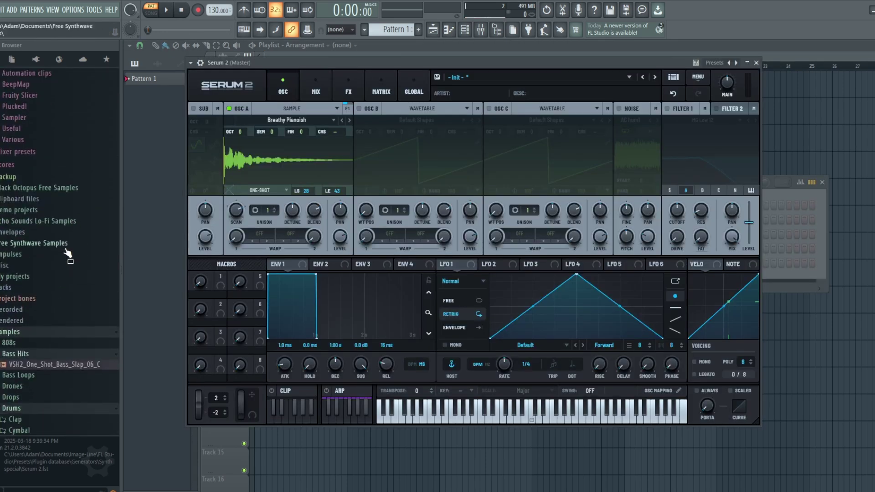
scroll(68, 250, "down", 8)
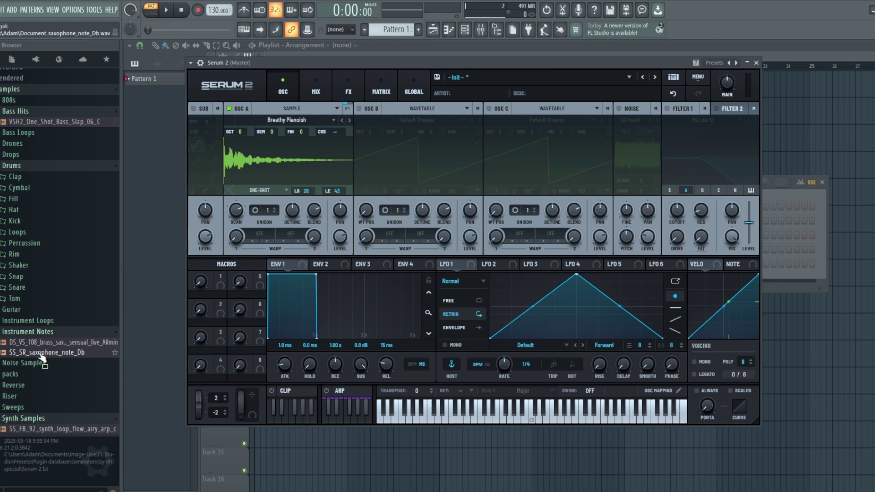
left_click(45, 343)
left_click(43, 353)
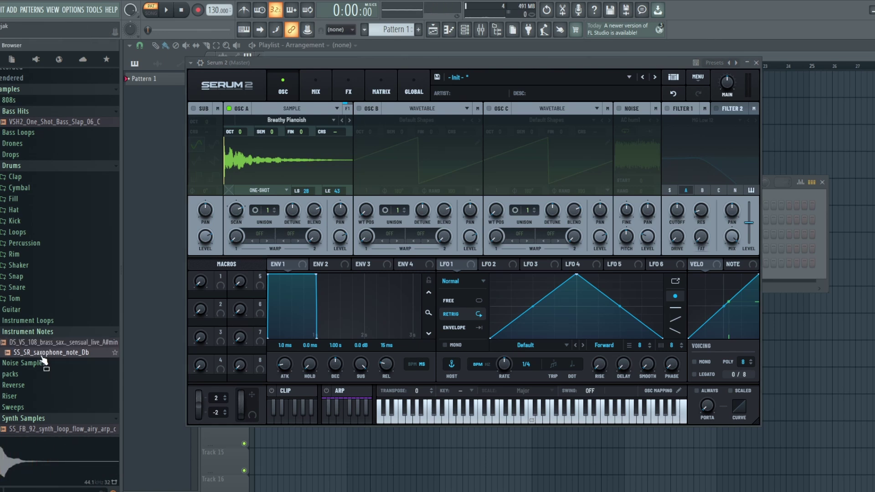
left_click_drag(43, 360, 276, 152)
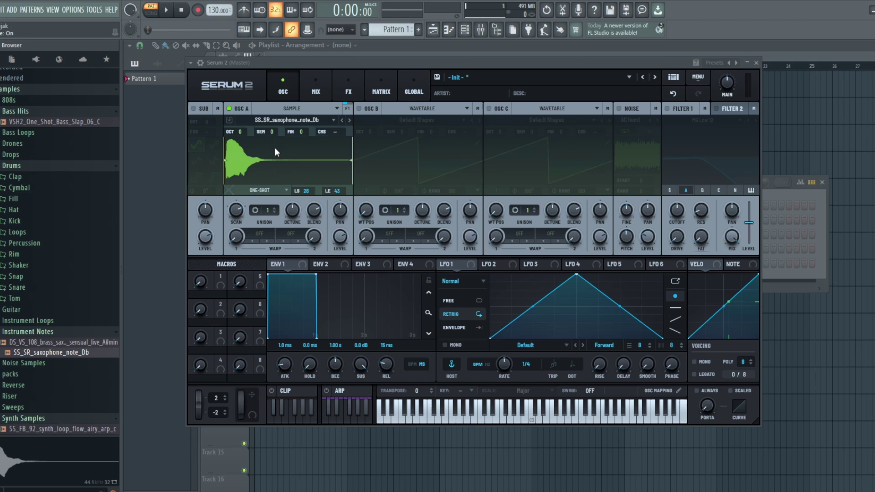
Audition the saxophone sample on the notes F4, A5, E5 and C5.
key("v")
key("v")
key("y")
key("e")
key("q")
right_click(260, 166)
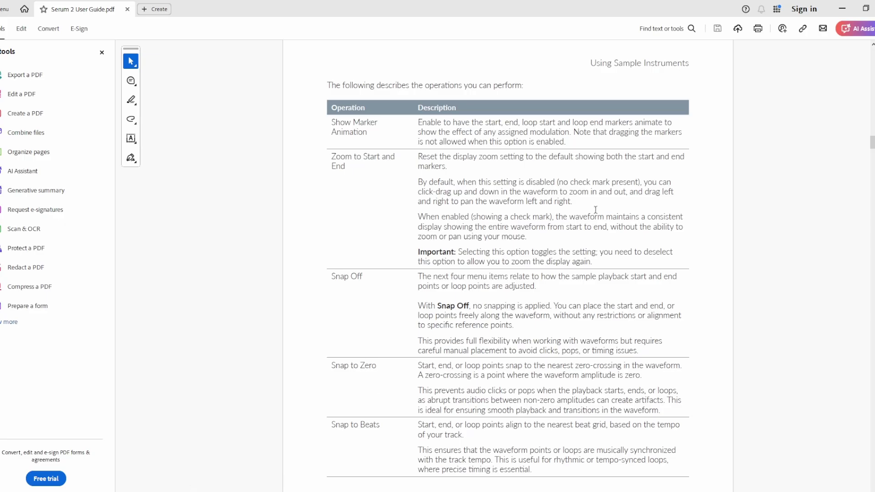
scroll(696, 234, "down", 1)
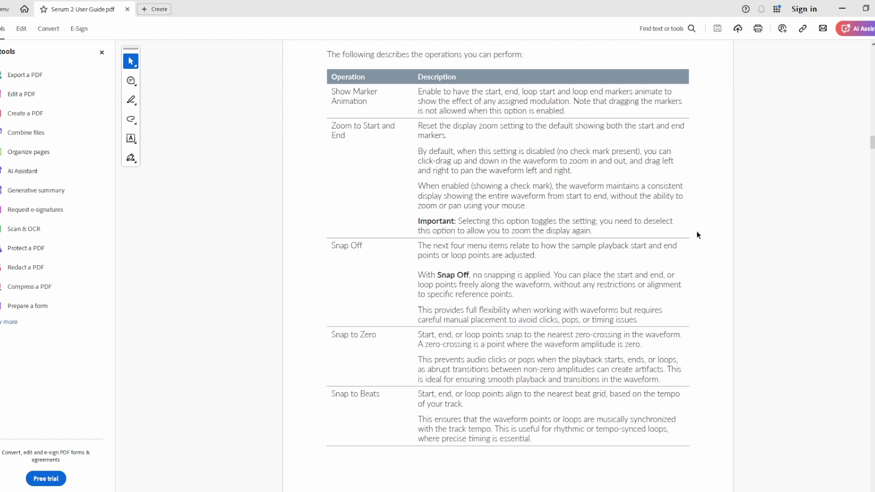
scroll(696, 235, "down", 5)
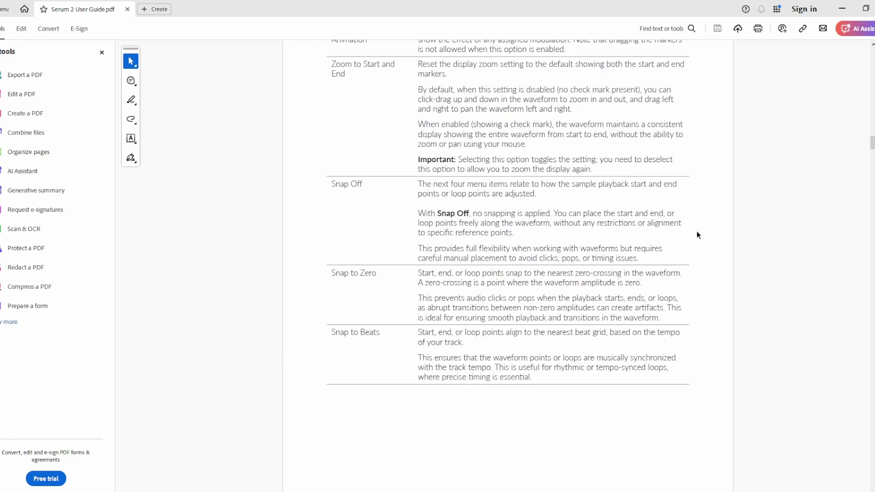
scroll(696, 235, "up", 4)
scroll(697, 236, "up", 1)
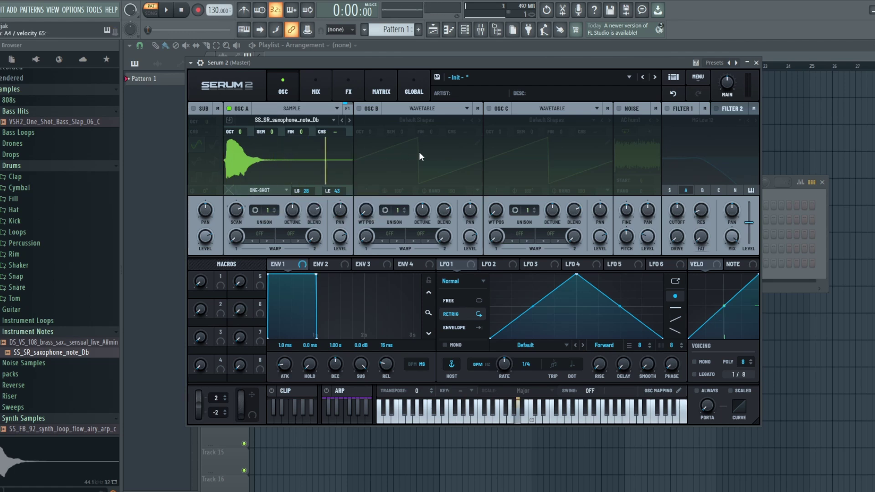
Put oscillator A's sample in Forward Loop with loop start 0 and loop end 15%.
left_click(272, 191)
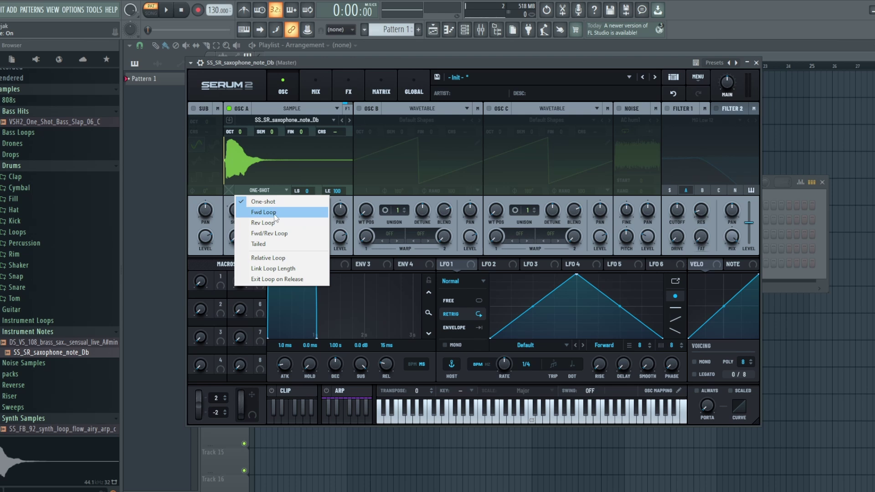
left_click(275, 212)
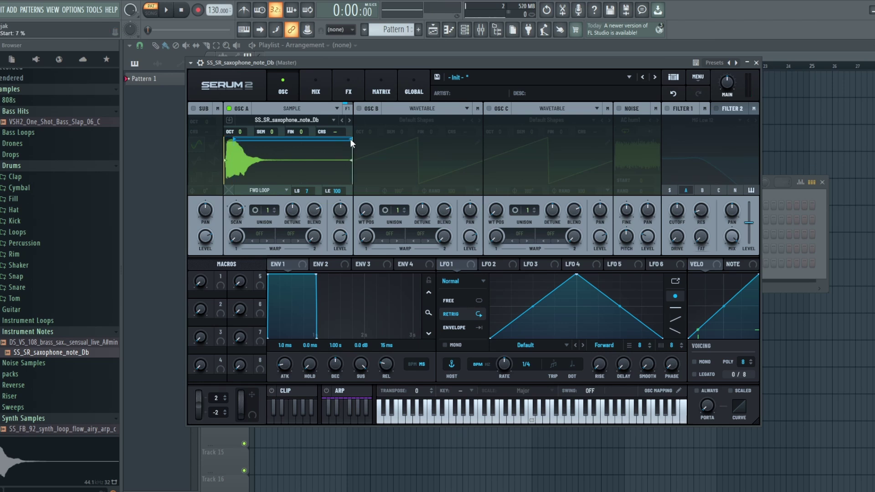
left_click_drag(350, 139, 244, 137)
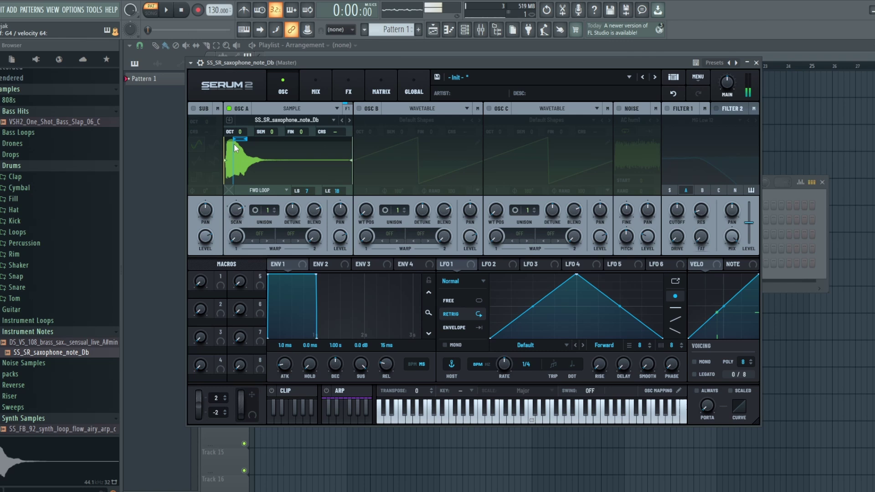
left_click_drag(234, 144, 229, 141)
mouse_move(229, 139)
left_mouse_down()
mouse_move(221, 139)
mouse_move(239, 138)
left_mouse_up()
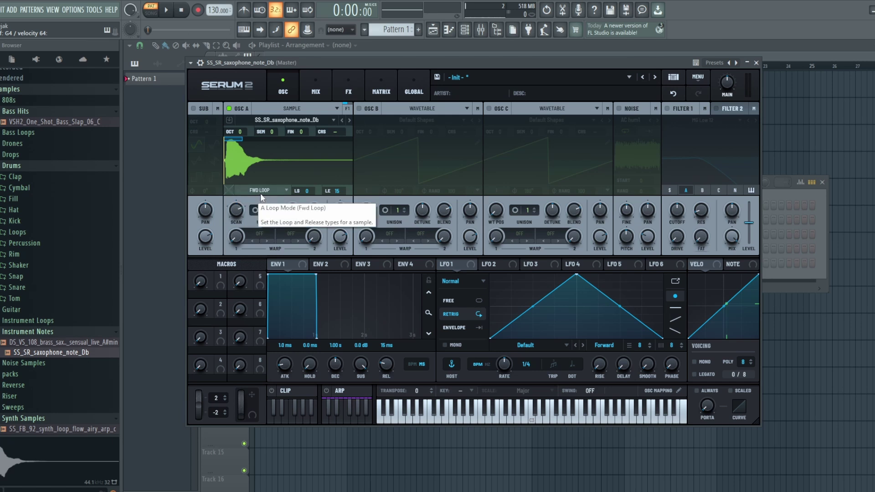
Change oscillator A's loop mode from Fwd Loop to Fwd/Rev Loop.
left_click(252, 192)
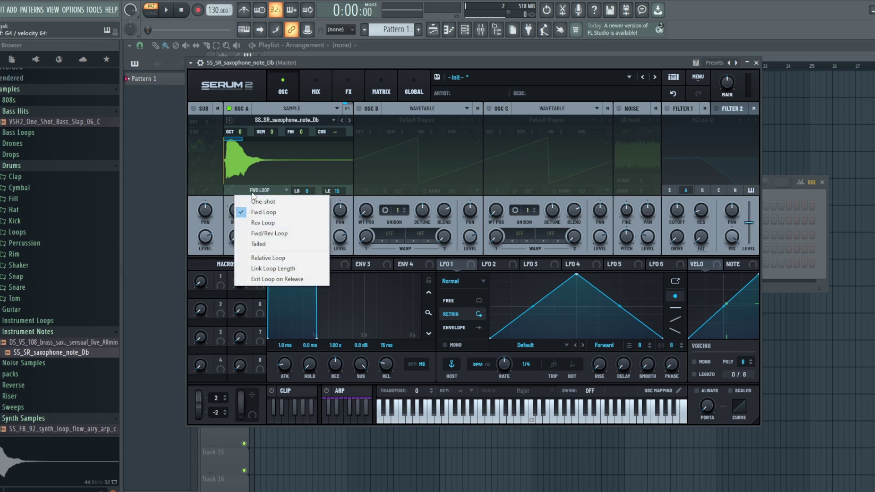
left_click(275, 233)
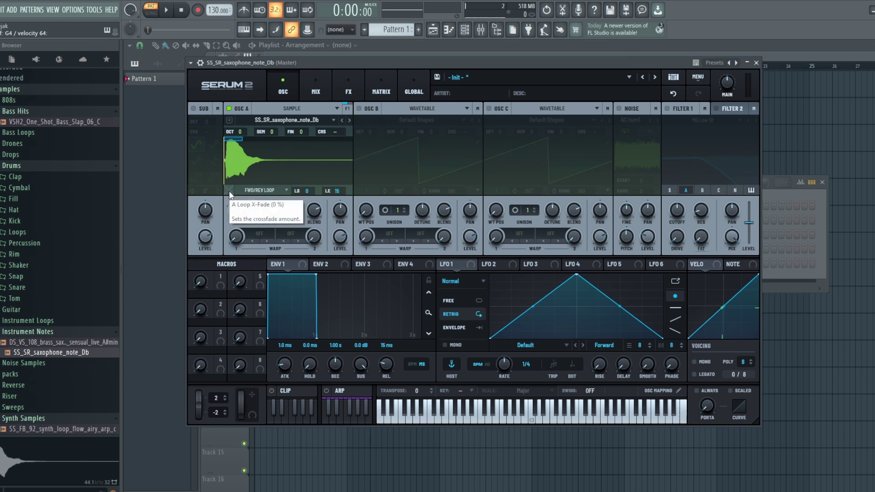
Set oscillator A's Loop X-Fade to 20%.
left_click_drag(229, 196, 228, 112)
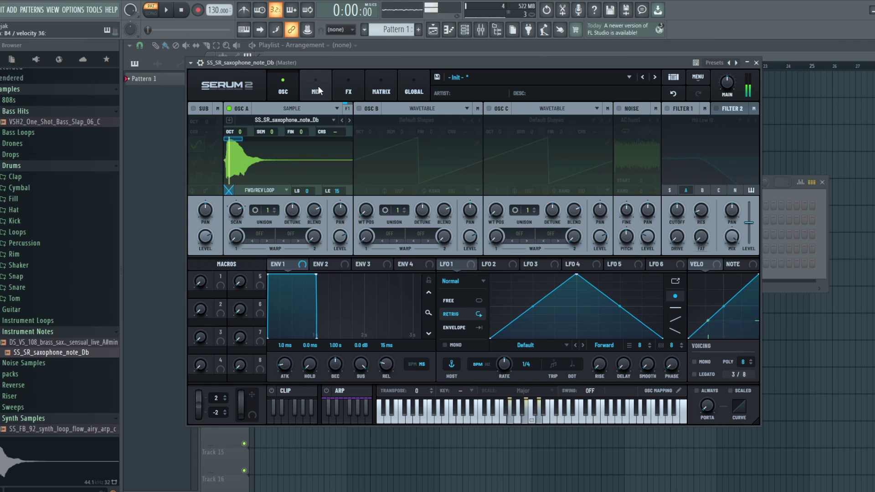
Add a Reverb to the main FX chain and change its type from Plate to Hall.
left_click(315, 91)
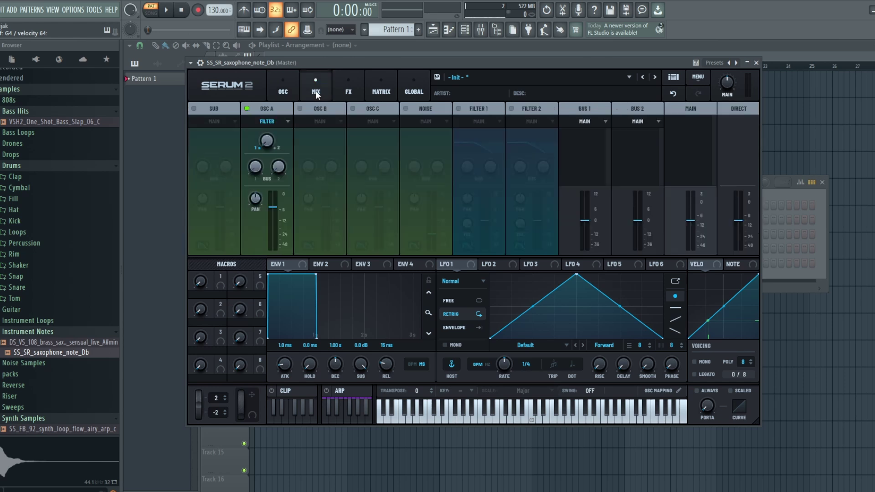
left_click(358, 90)
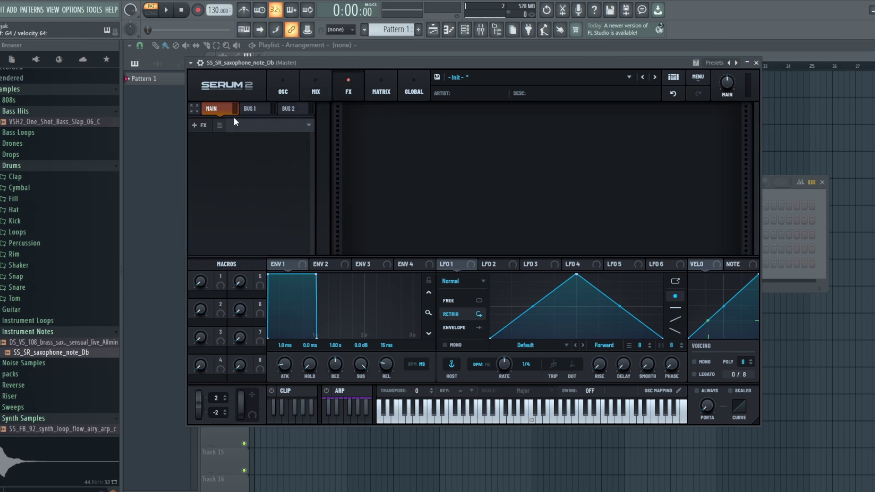
left_click(199, 124)
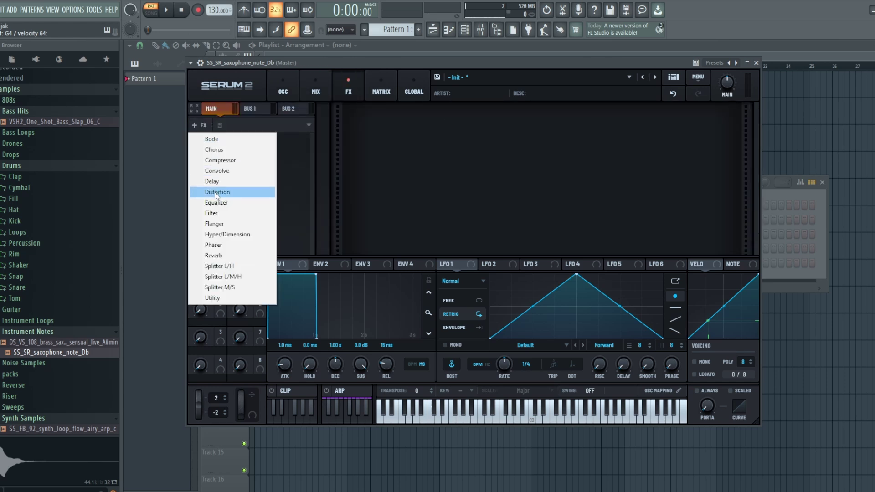
left_click(214, 255)
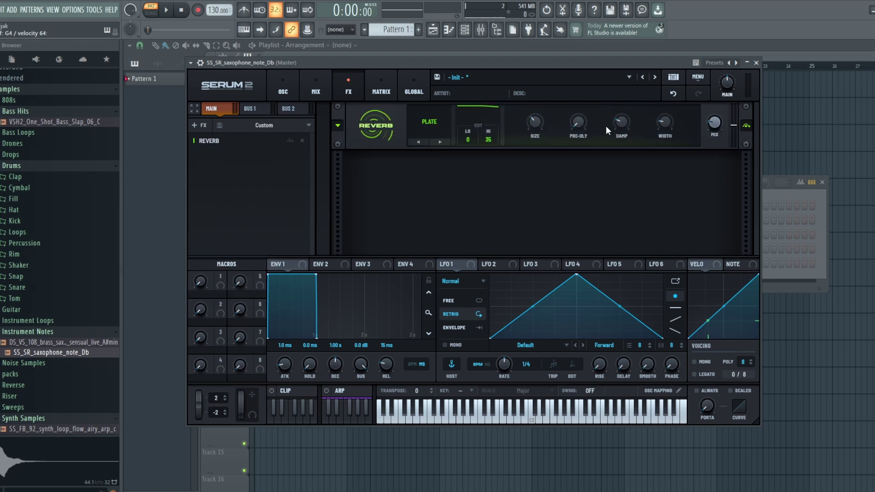
left_click(431, 125)
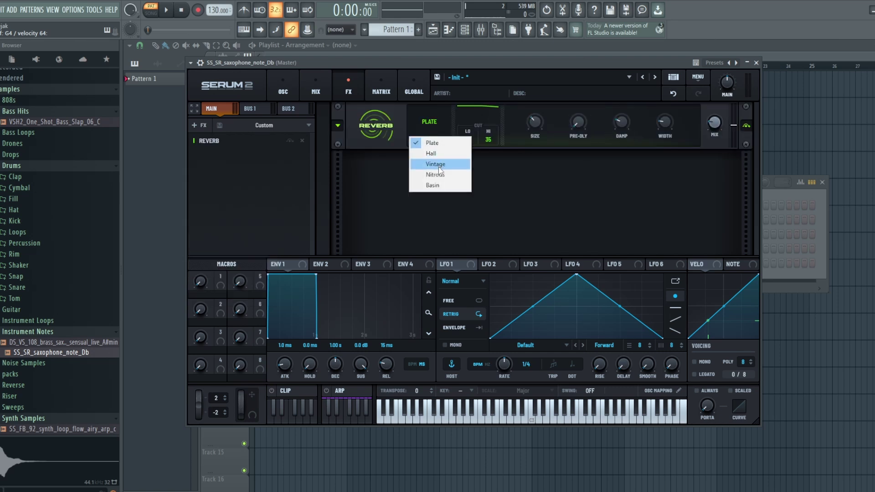
left_click(438, 152)
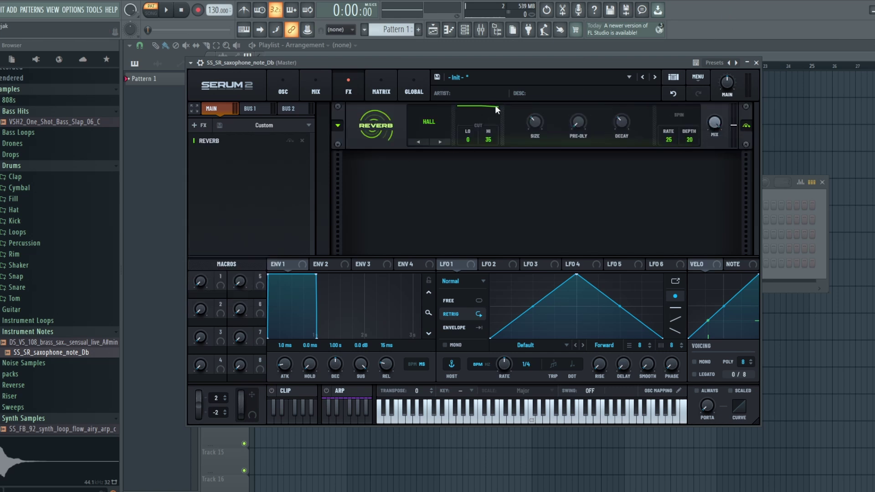
Raise the Hall reverb's Size to about 55% and Decay slightly, then return to OSC.
left_click(287, 82)
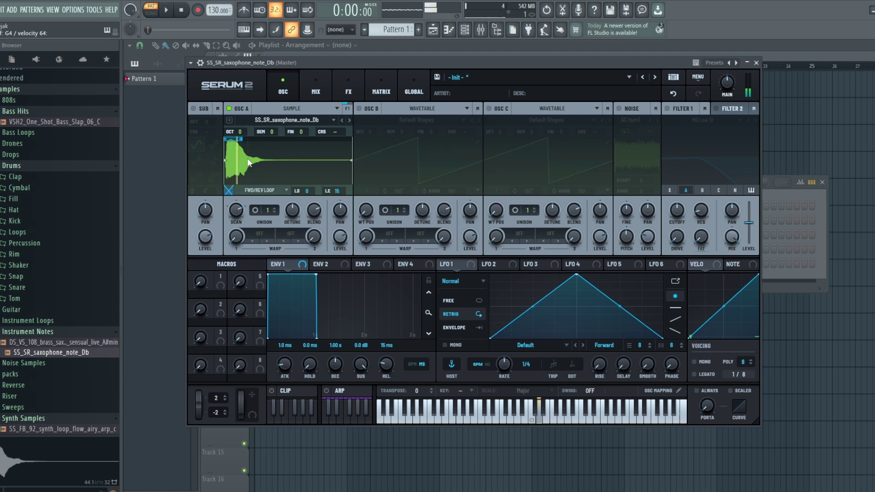
left_click(314, 83)
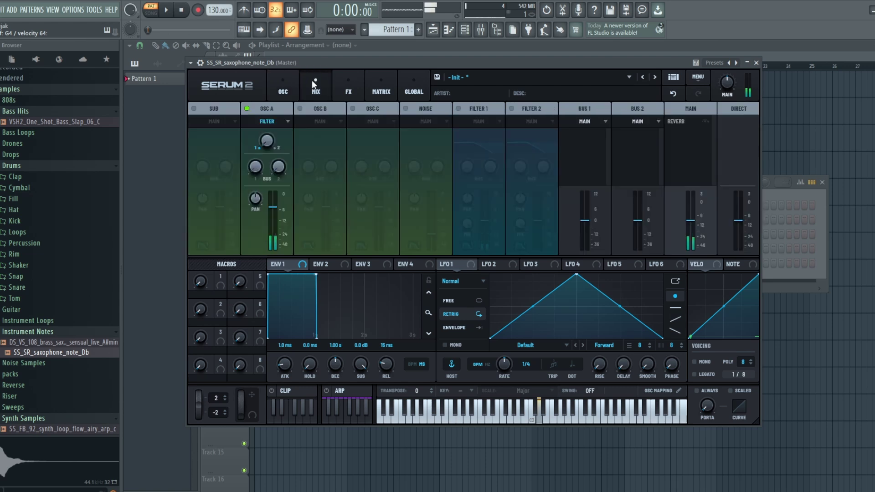
left_click(348, 86)
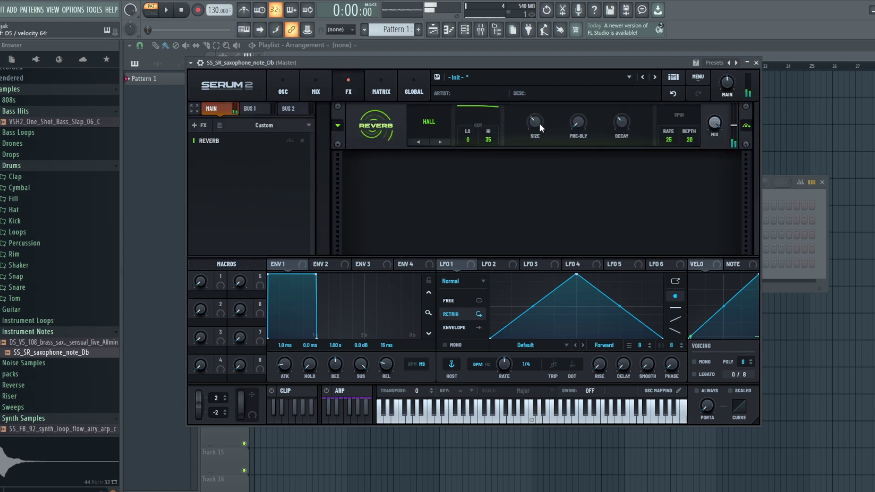
left_click_drag(541, 127, 540, 102)
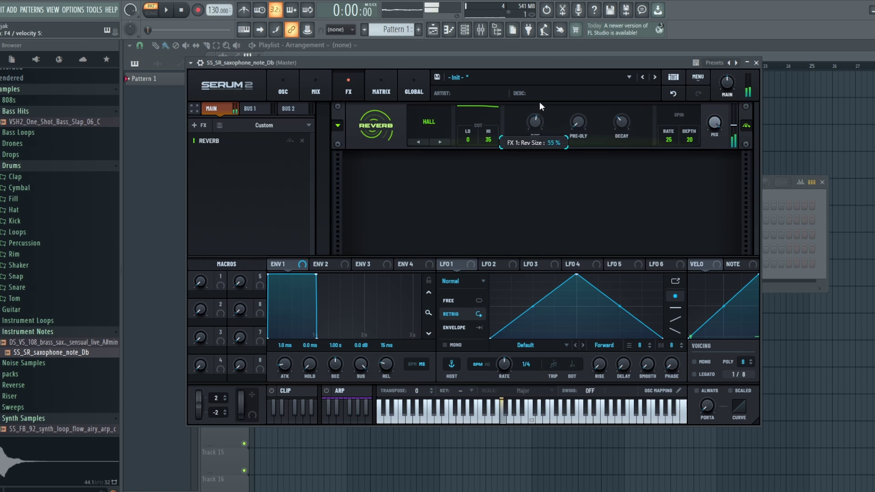
left_click_drag(625, 119, 625, 107)
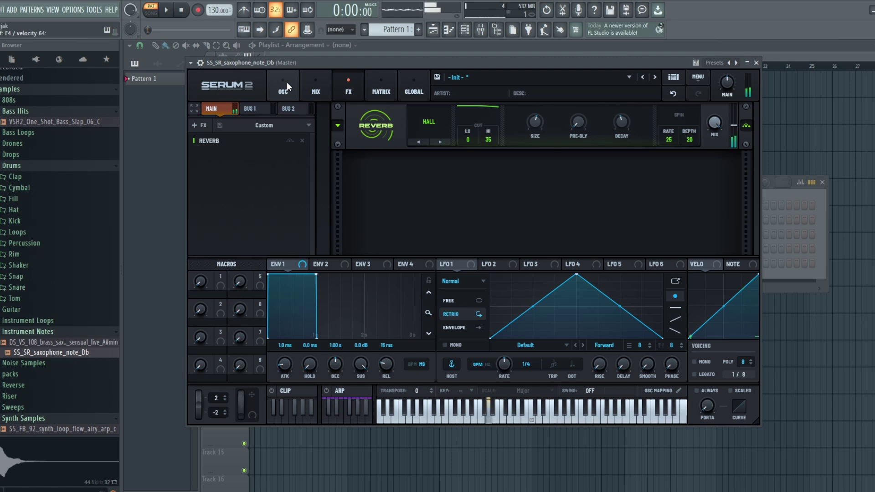
left_click(286, 86)
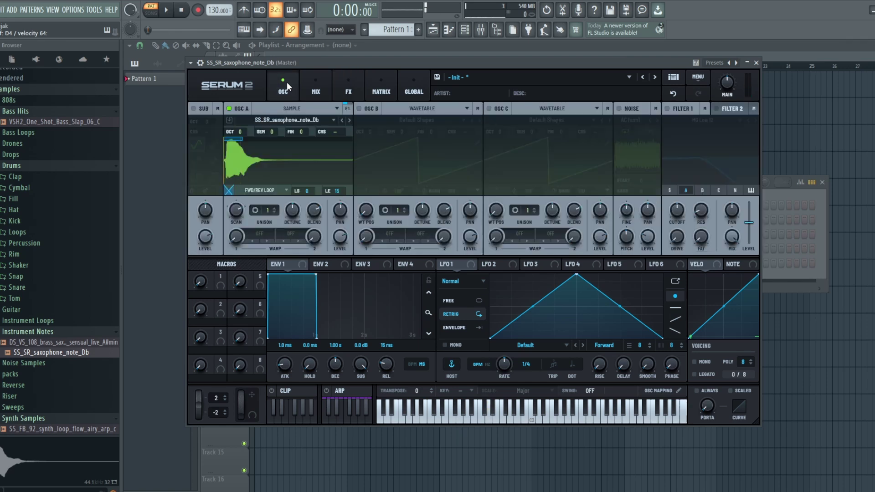
Preview the Piano High Long Tail sample in the FL Studio browser.
left_click(49, 357)
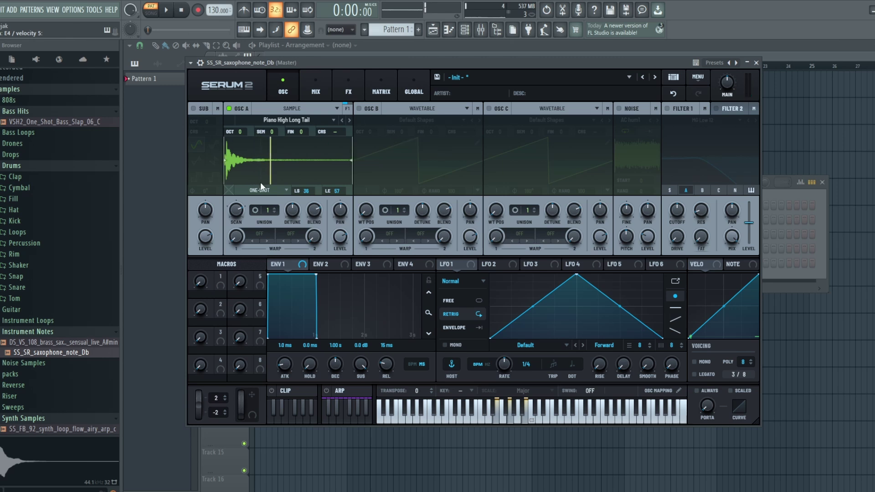
Apply Slice Auto to the Piano High Long Tail sample from OSC A's waveform menu.
right_click(275, 157)
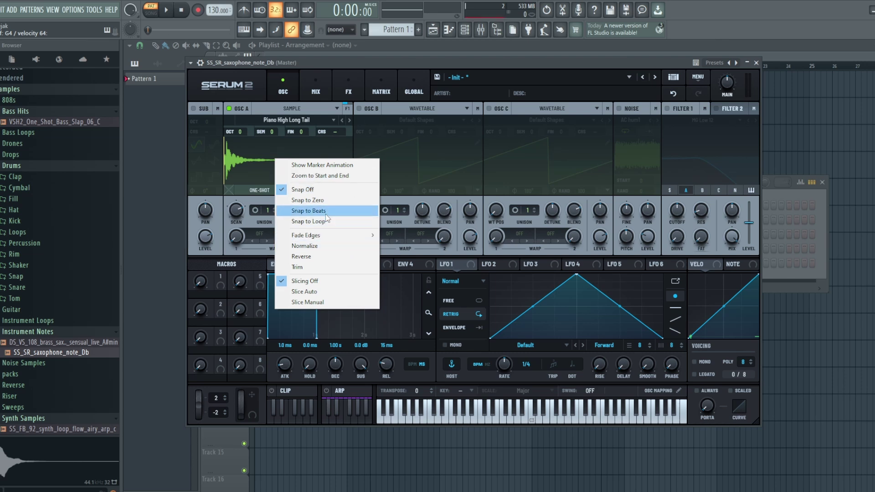
mouse_move(342, 237)
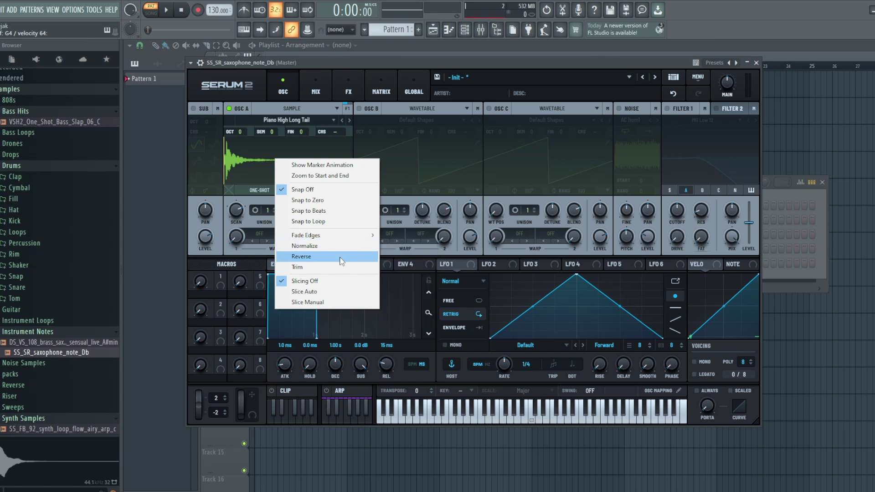
left_click(311, 296)
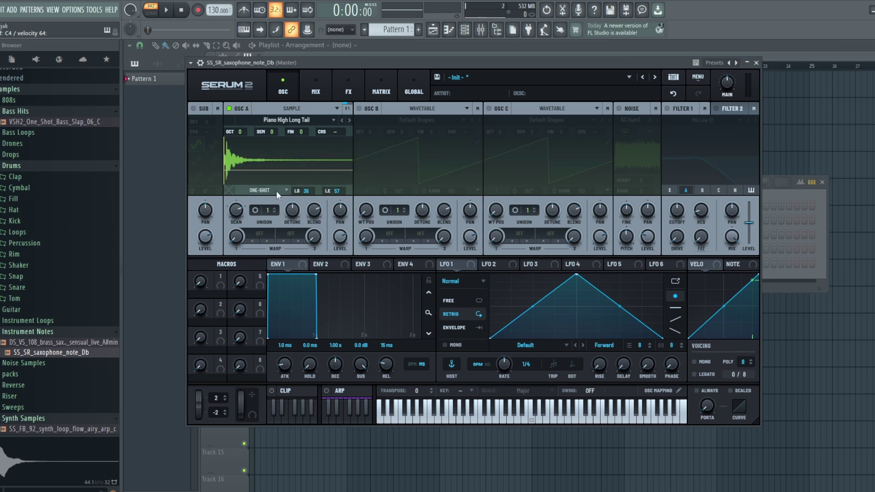
Choose C2 as the root note so the piano slices map upward from C2.
right_click(279, 169)
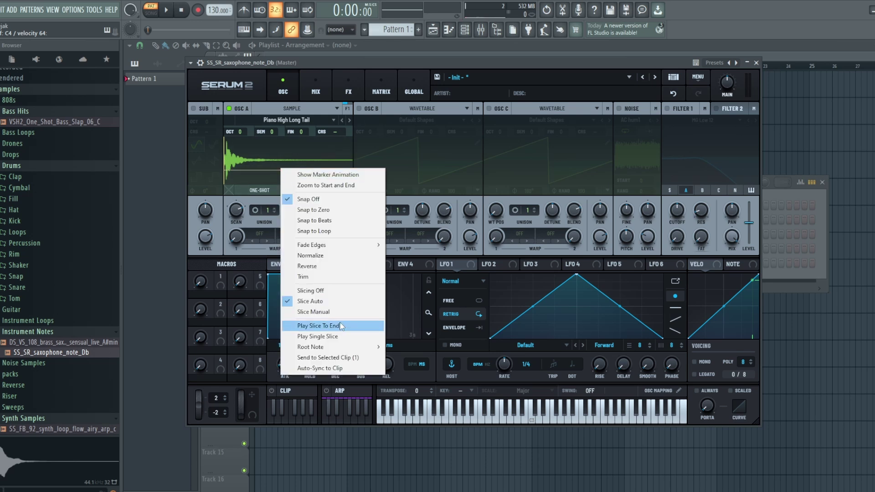
mouse_move(336, 348)
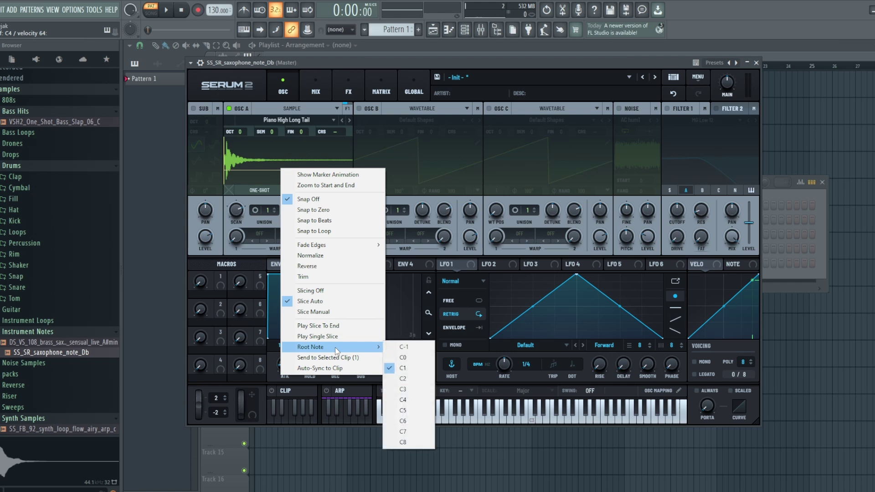
left_click(420, 380)
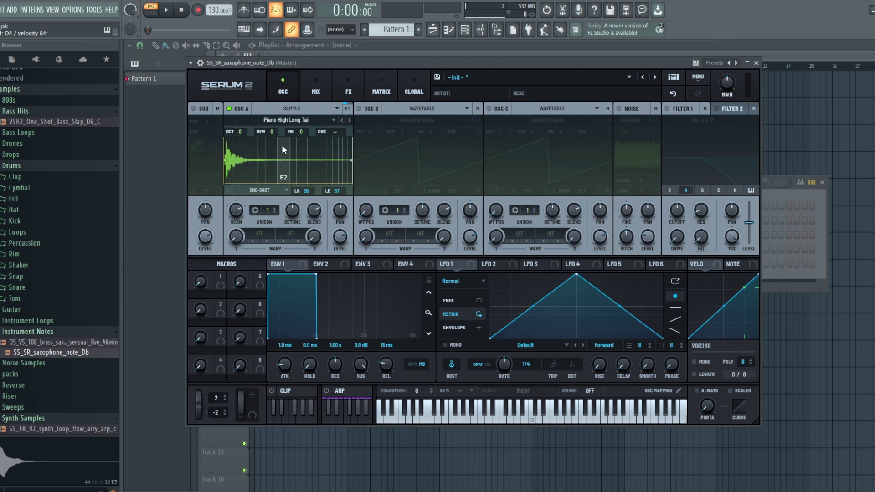
left_click(335, 107)
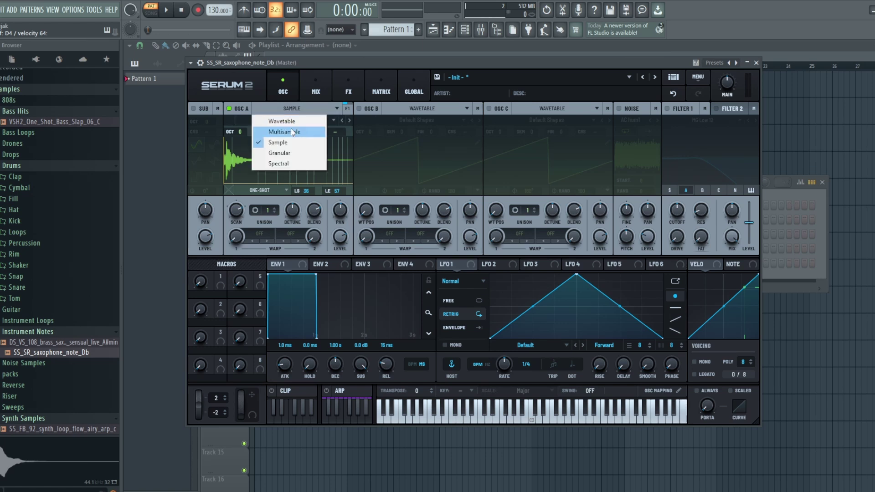
left_click(327, 107)
left_click(327, 121)
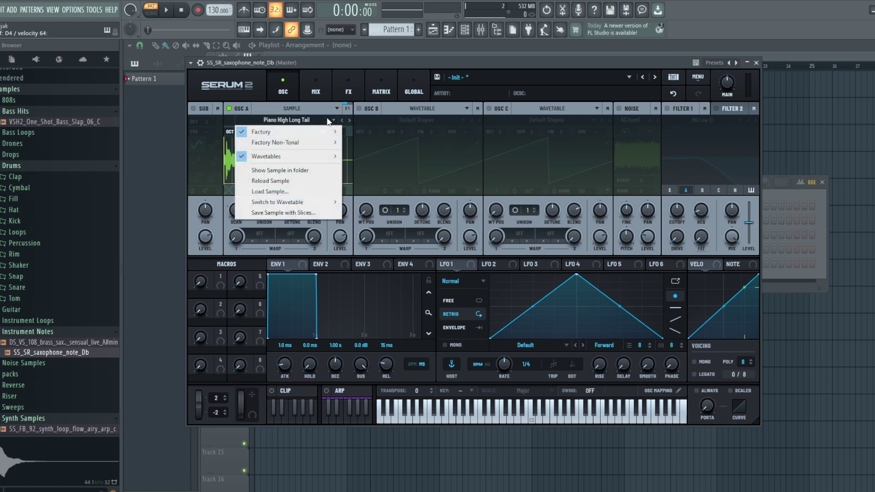
left_click(349, 120)
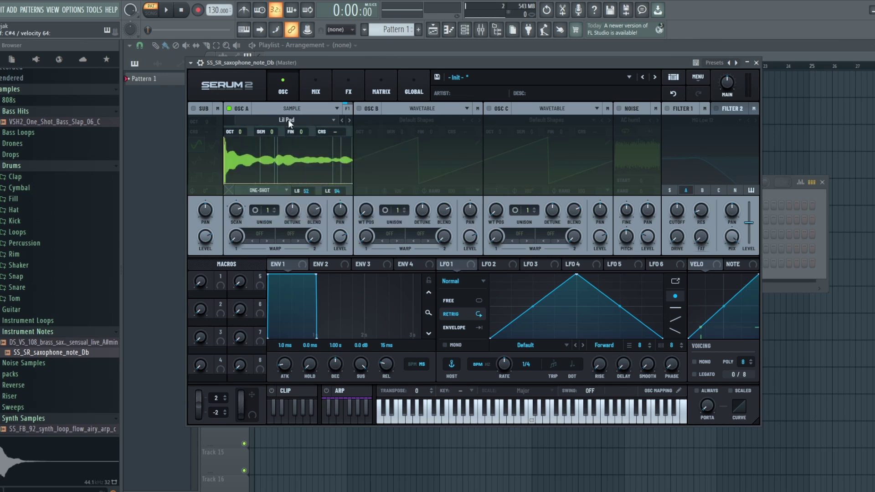
key("s")
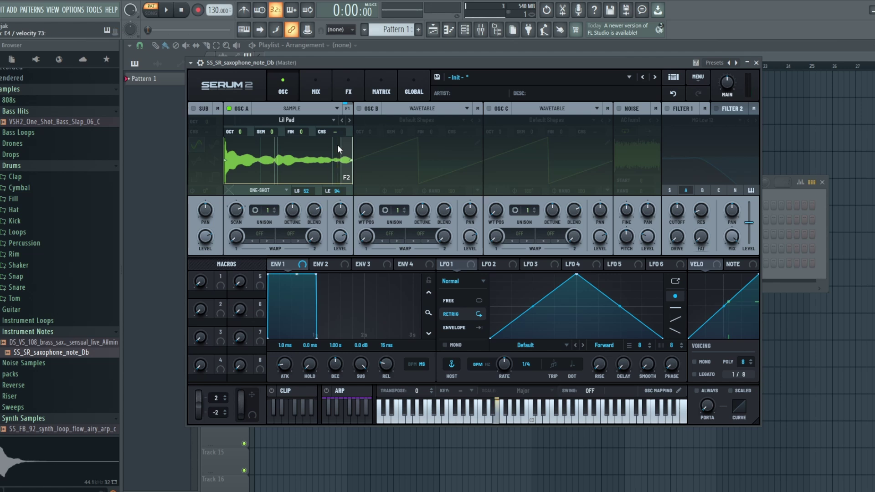
key("c")
key("d")
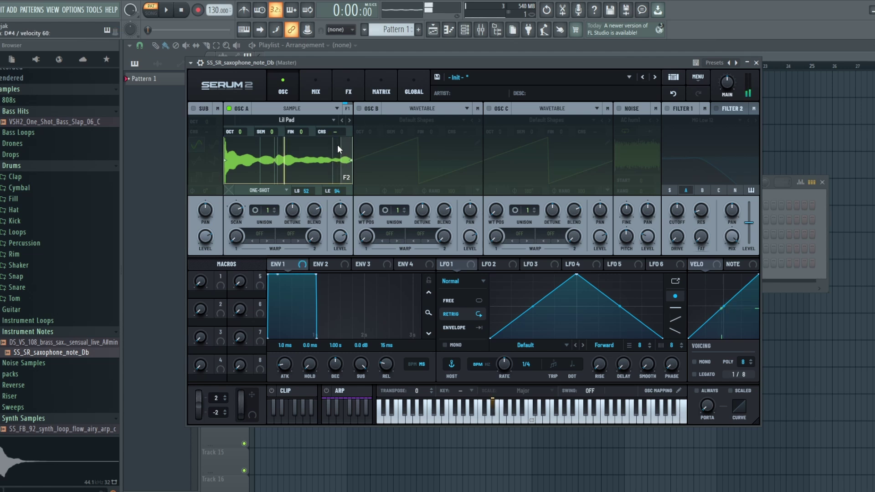
key("s")
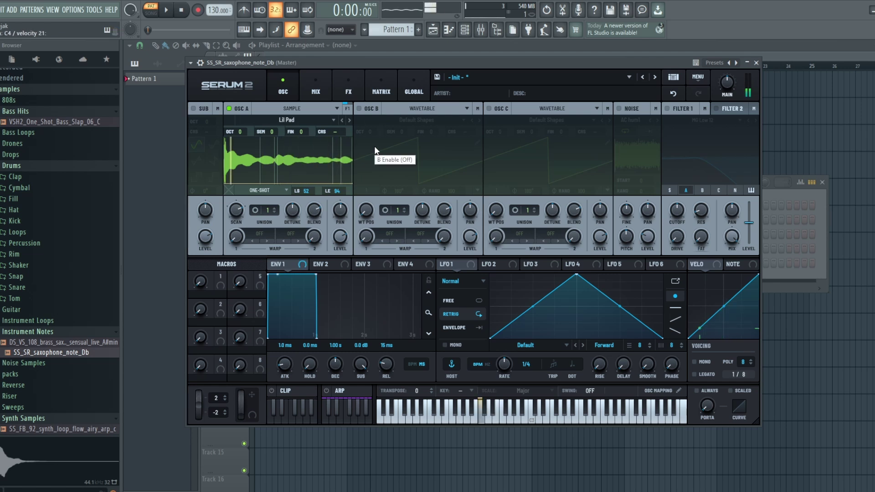
key("c")
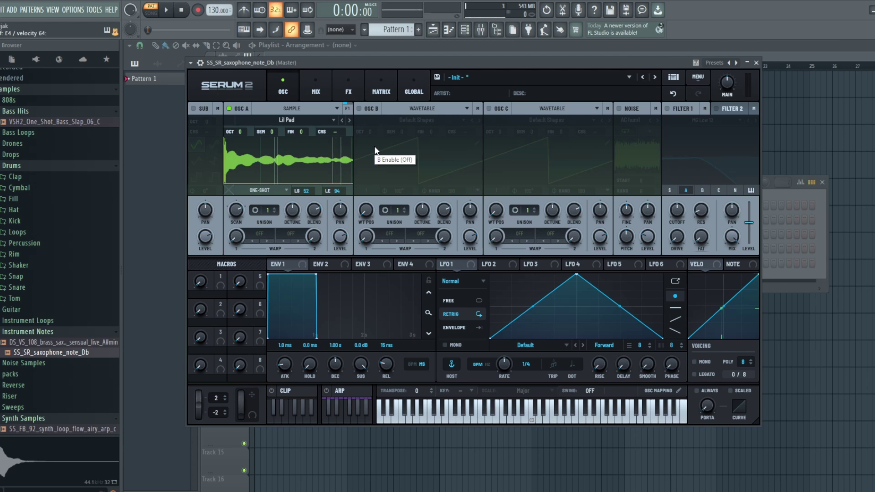
key("z")
key("c")
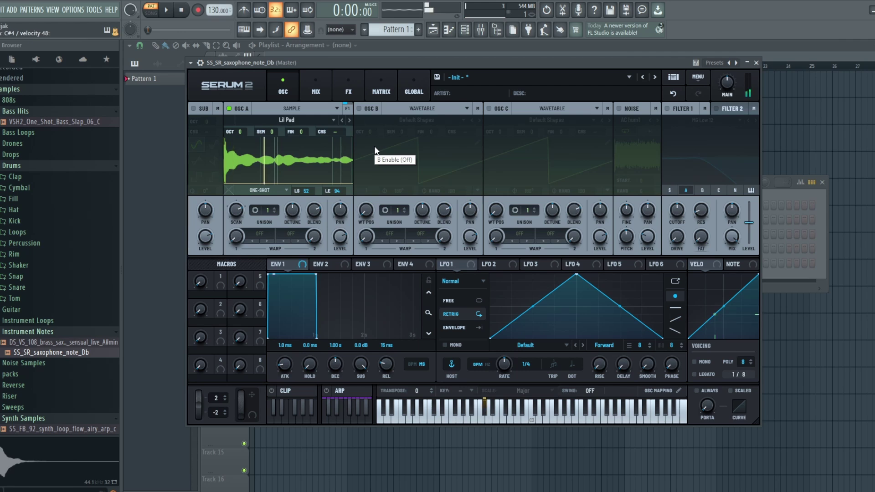
key("s")
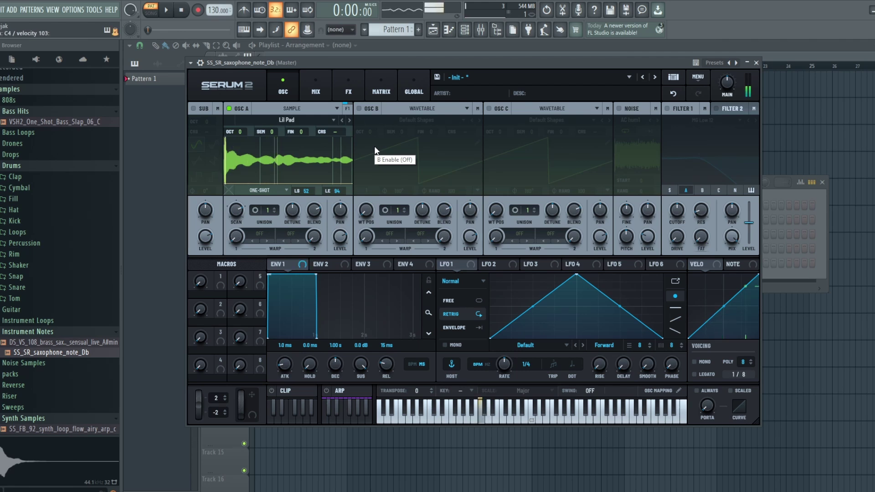
key("z")
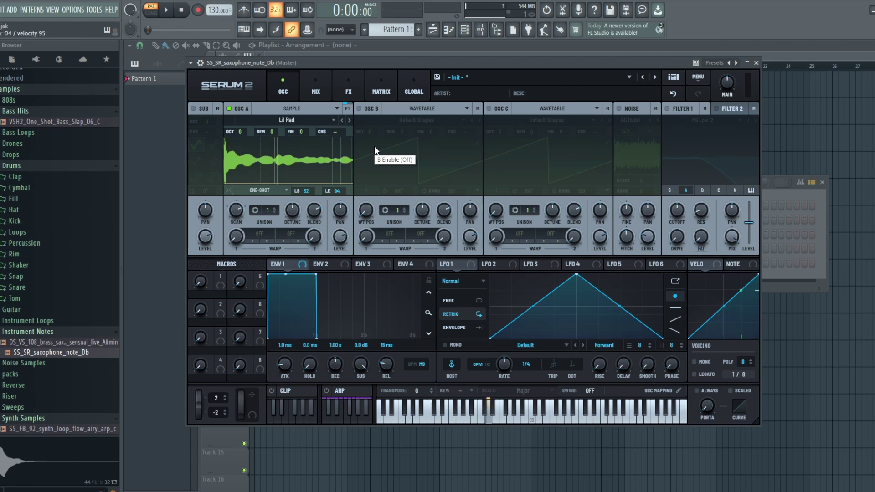
key("x")
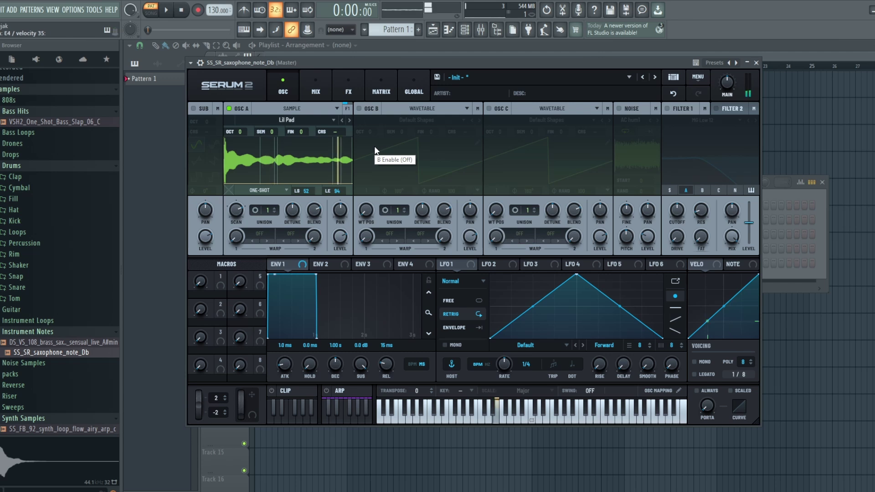
key("x")
key("z")
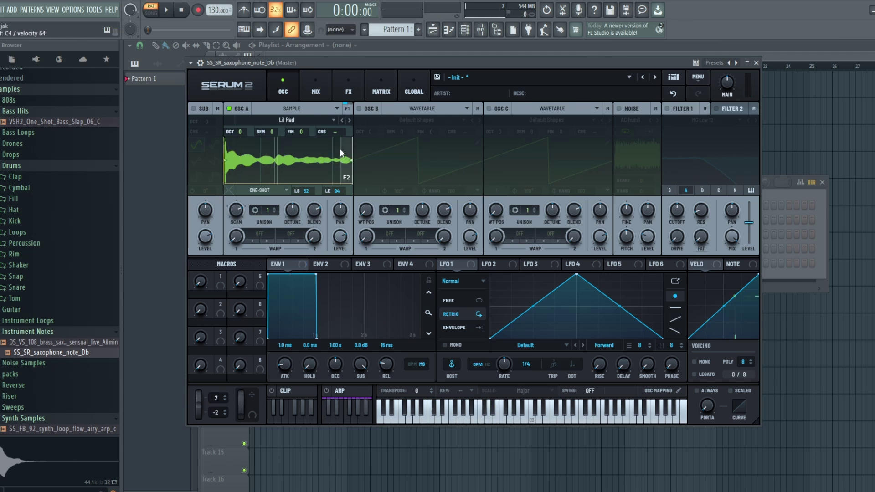
key("x")
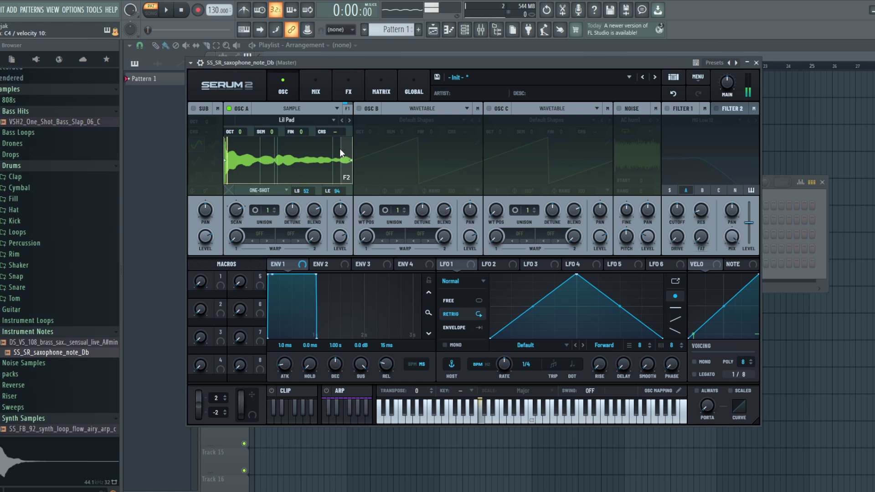
key("c")
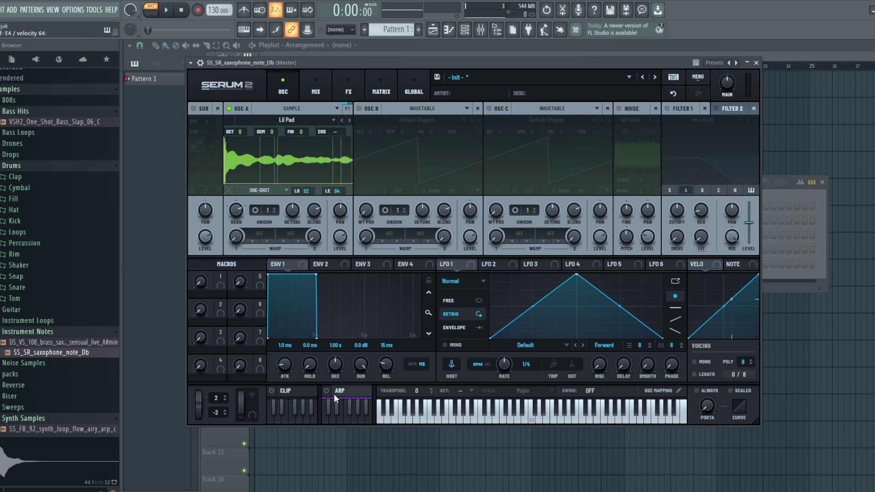
Switch OSC A's sample to manual slicing and drag the C#2 slice's start earlier.
right_click(274, 171)
left_click(334, 318)
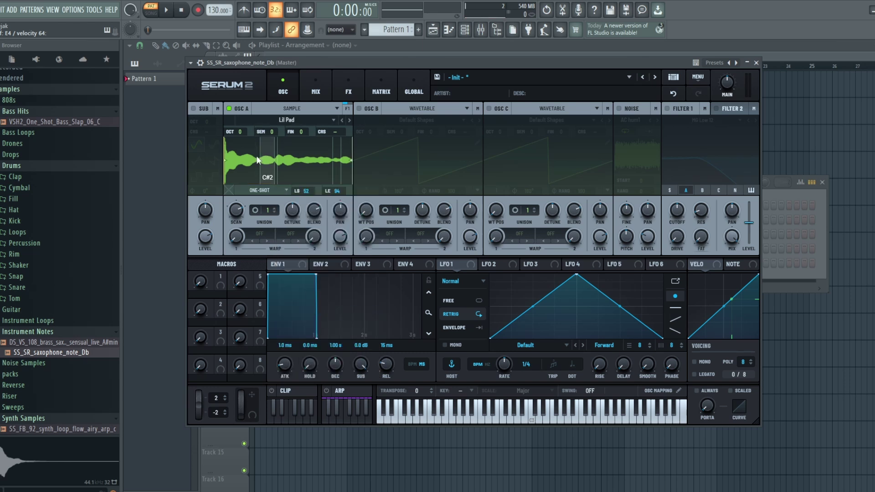
left_click_drag(257, 155, 252, 156)
Select the D#2 slice and audition the slices by playing them.
left_click(287, 159)
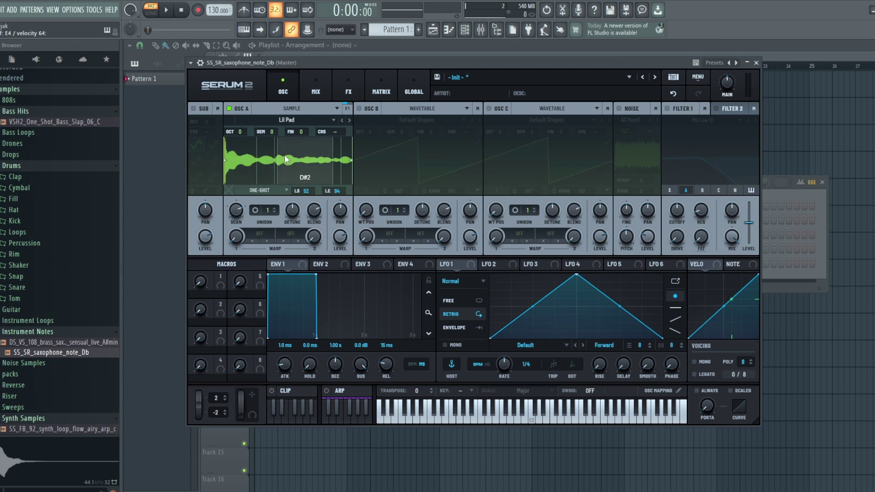
left_click(252, 154)
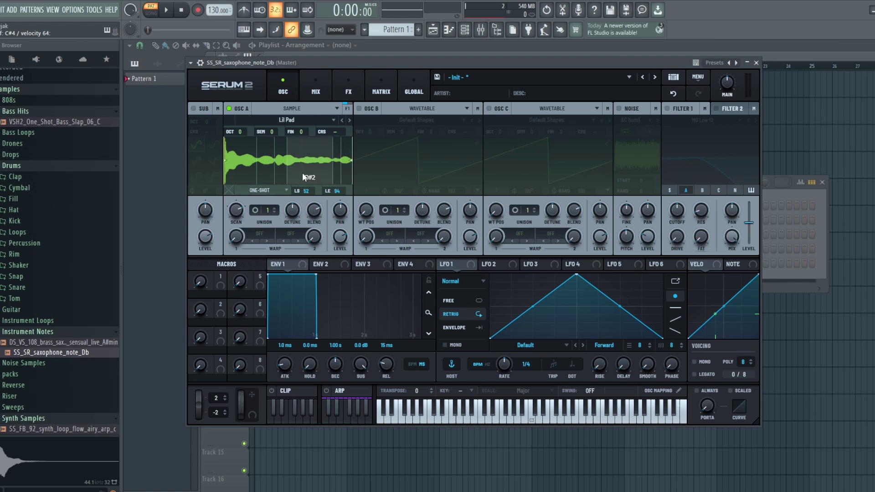
left_click(302, 172)
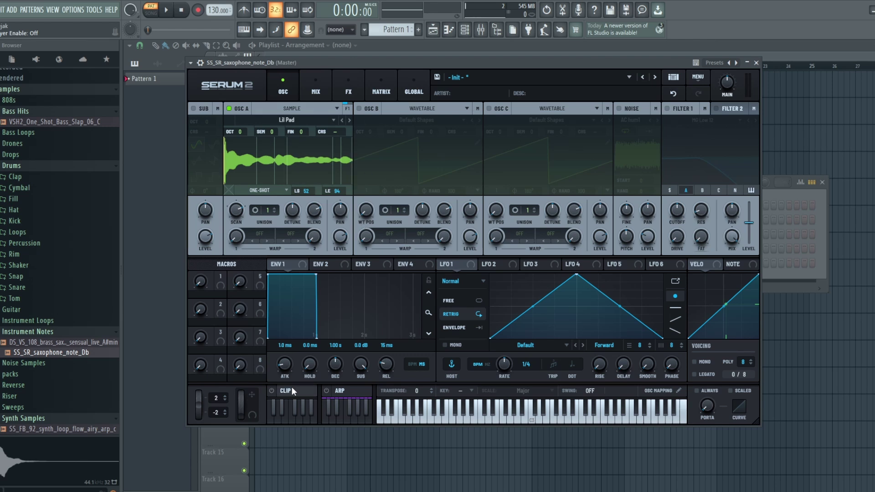
Enable the clip player, open its pattern editor, and lower the tempo to 120 BPM.
left_click(271, 391)
left_click(291, 392)
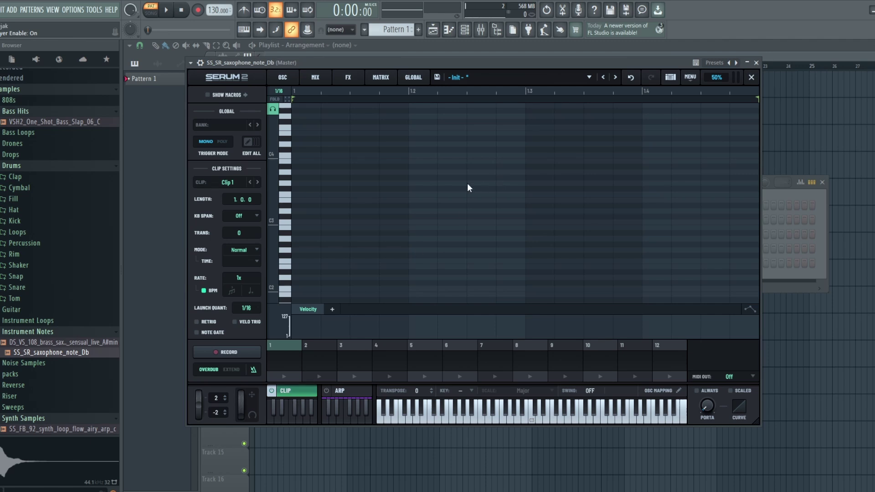
scroll(399, 190, "down", 1)
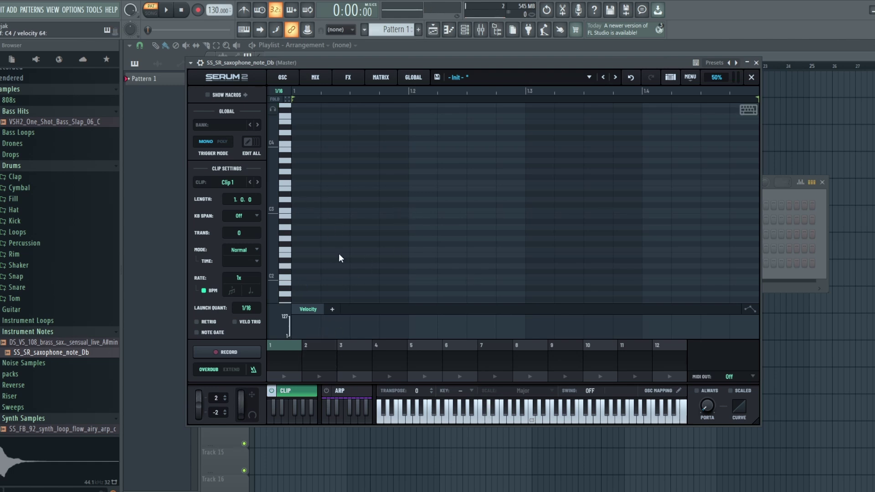
mouse_move(215, 10)
left_mouse_down()
mouse_move(215, 27)
mouse_move(215, 11)
left_mouse_up()
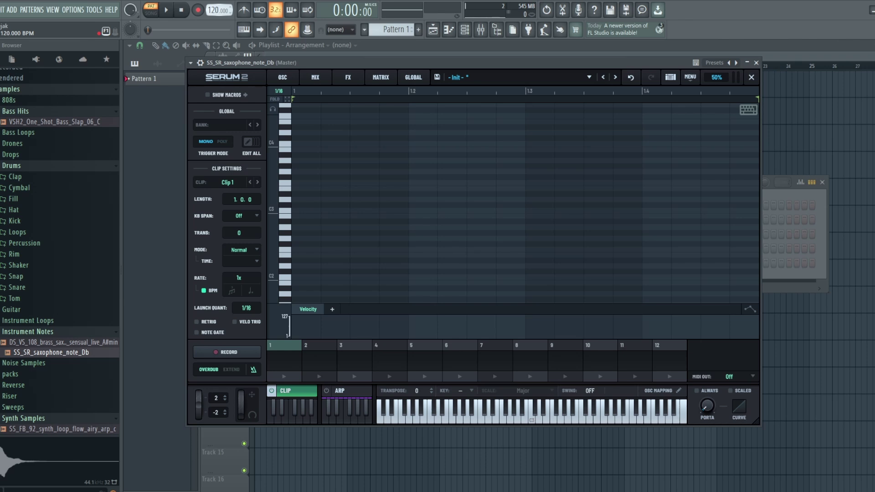
Double the clip grid from 1/16 to 1/8 and start recording notes into Clip 1.
left_click(280, 91)
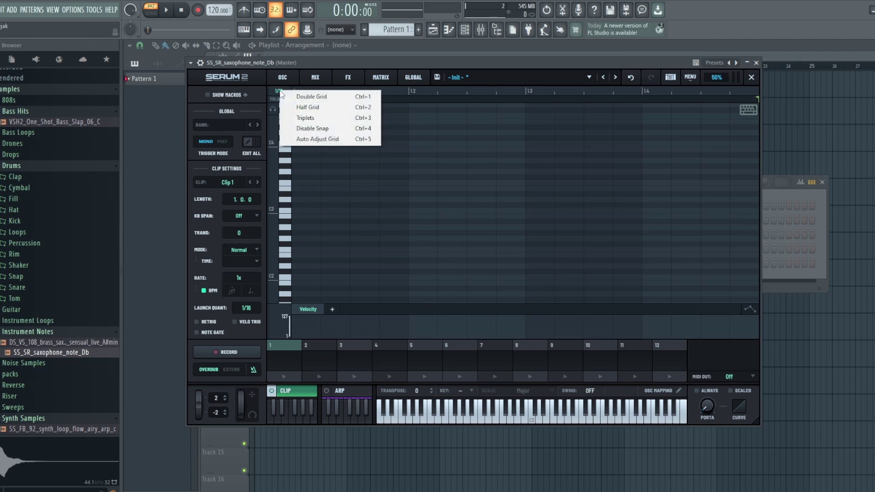
left_click(307, 96)
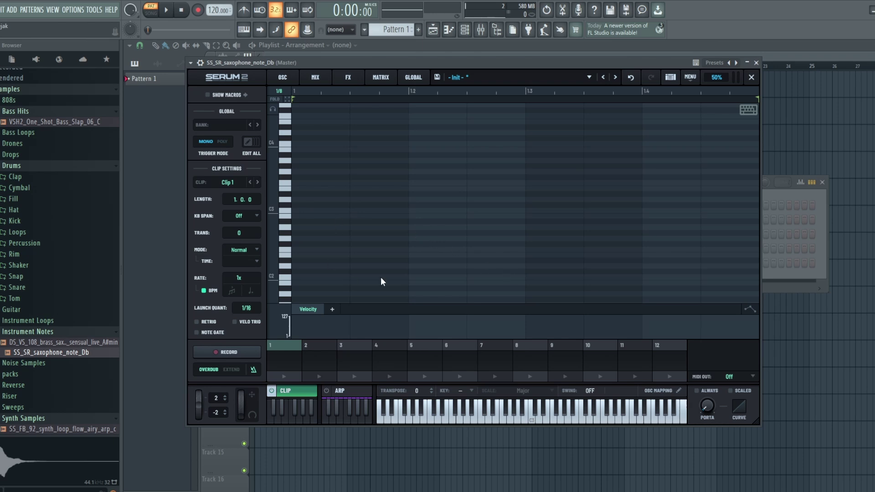
left_click(234, 354)
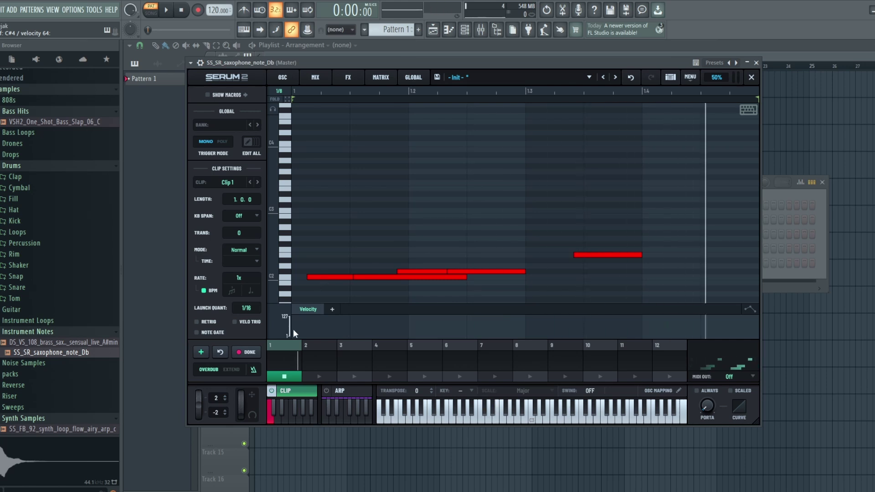
Keep the recorded notes, stop the clip, select all five notes, and return to OSC.
left_click(250, 352)
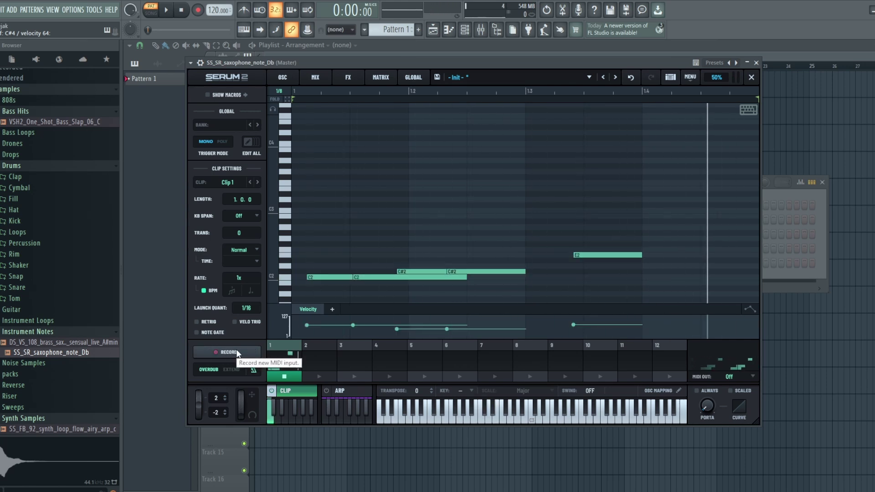
left_click(293, 376)
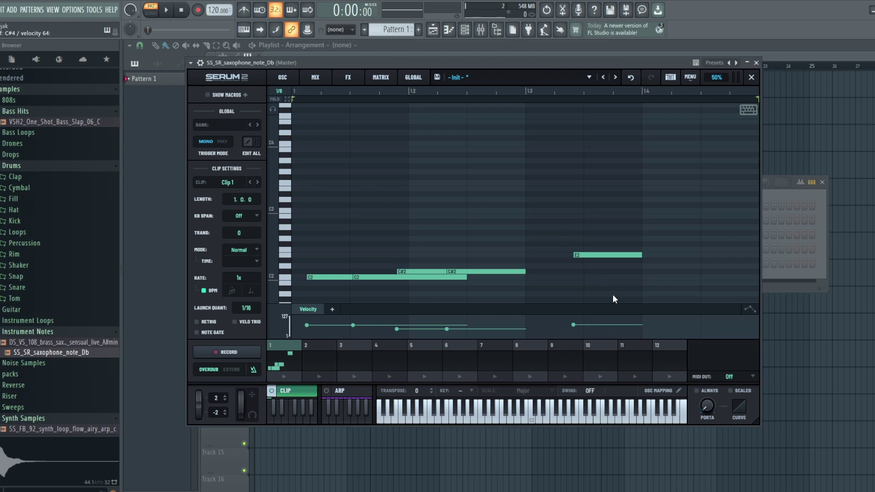
left_click_drag(612, 295, 344, 236)
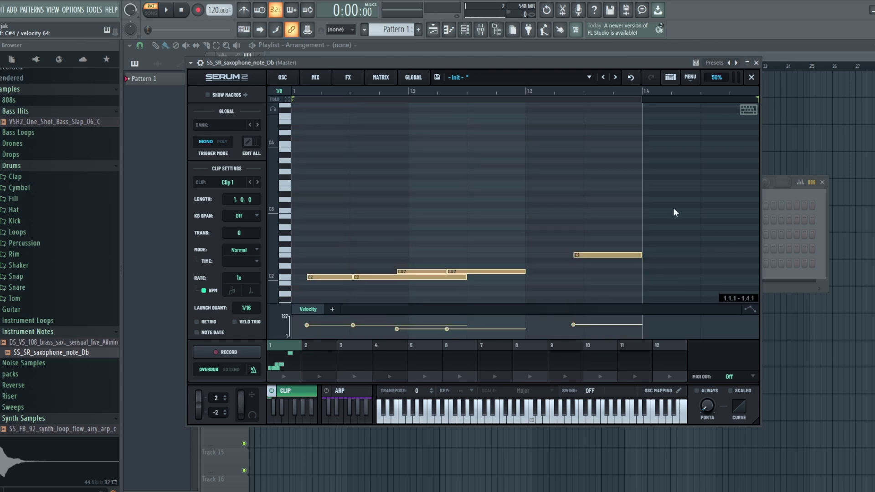
left_click_drag(424, 62, 448, 125)
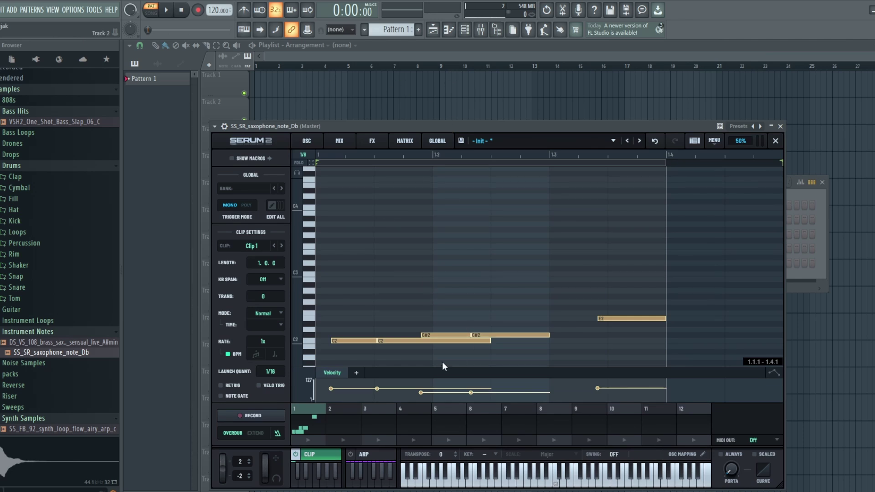
left_click(307, 140)
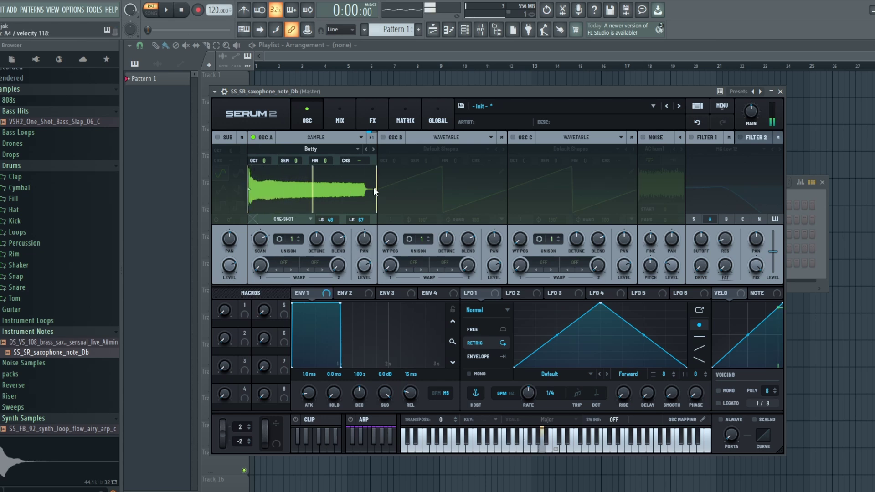
Drag the Betty sample's region markers to LS 0, shortening the end through 9 to 4.
left_click_drag(376, 187, 319, 186)
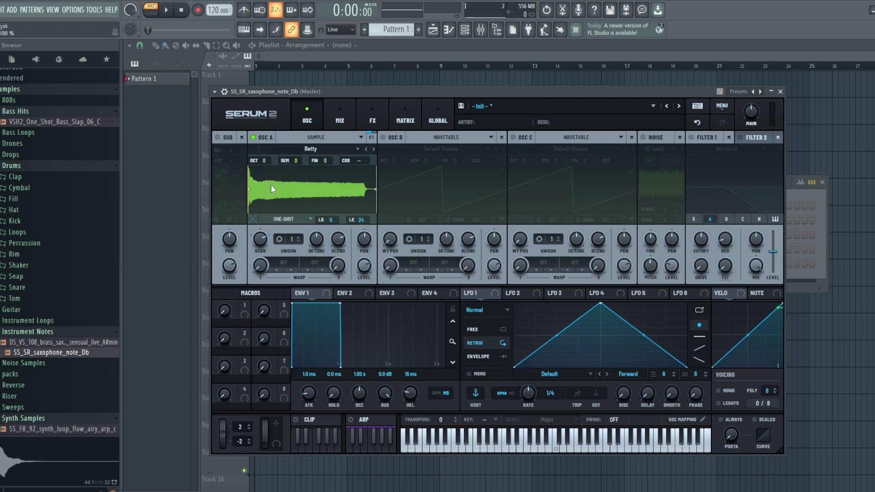
mouse_move(251, 191)
left_mouse_down()
mouse_move(299, 192)
mouse_move(243, 192)
mouse_move(318, 191)
mouse_move(230, 183)
left_mouse_up()
left_click_drag(376, 187, 282, 191)
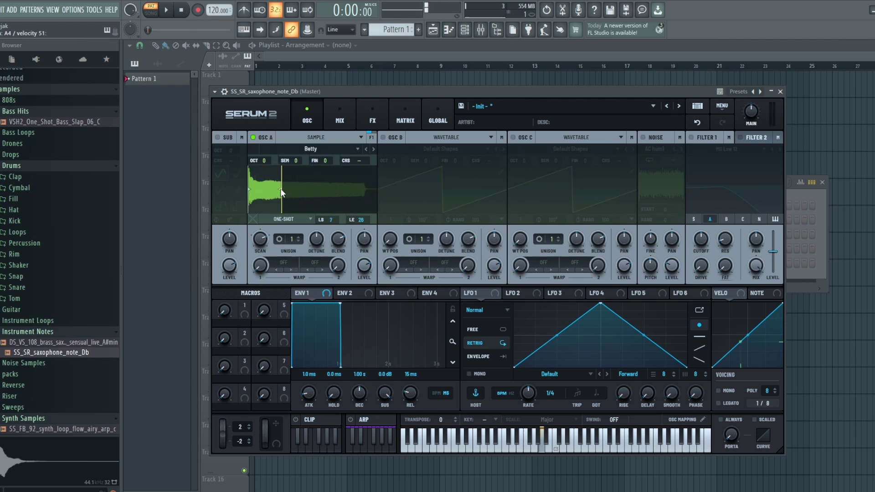
left_click_drag(281, 188, 269, 187)
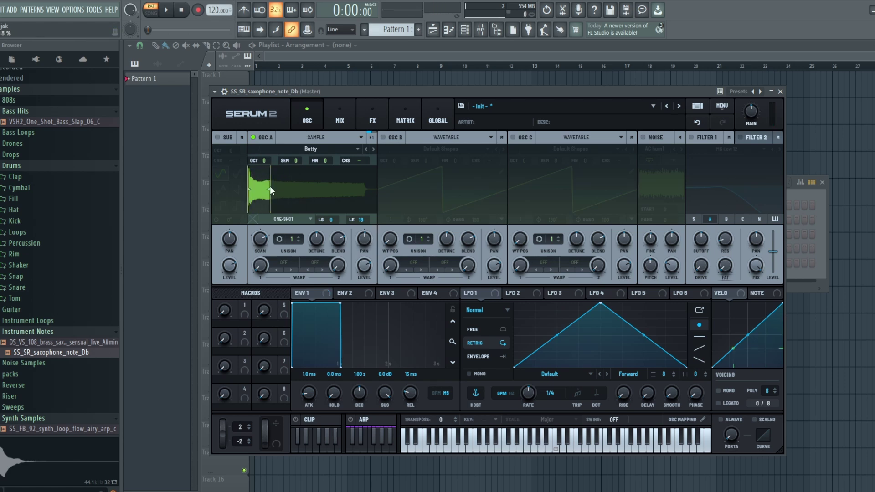
left_click_drag(267, 191, 258, 191)
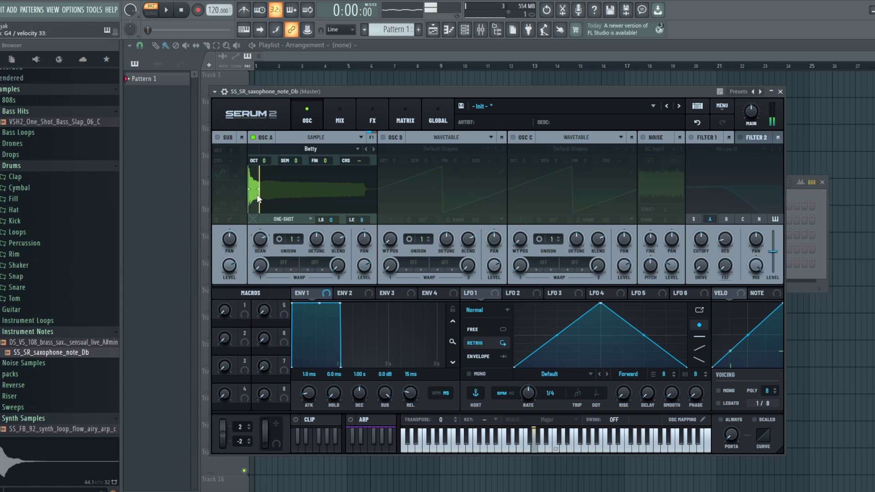
left_click_drag(258, 192, 255, 207)
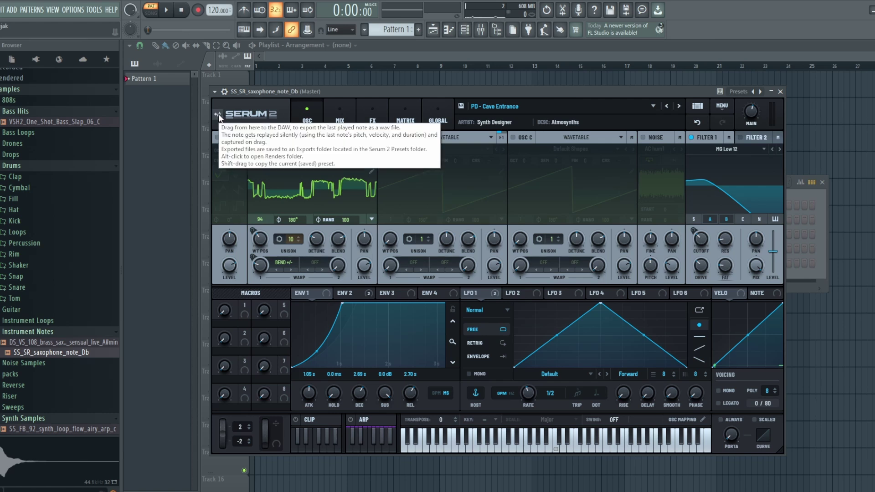
Drag the PD - Cave Entrance export icon onto Track 1 to render the last note.
left_click_drag(218, 117, 254, 74)
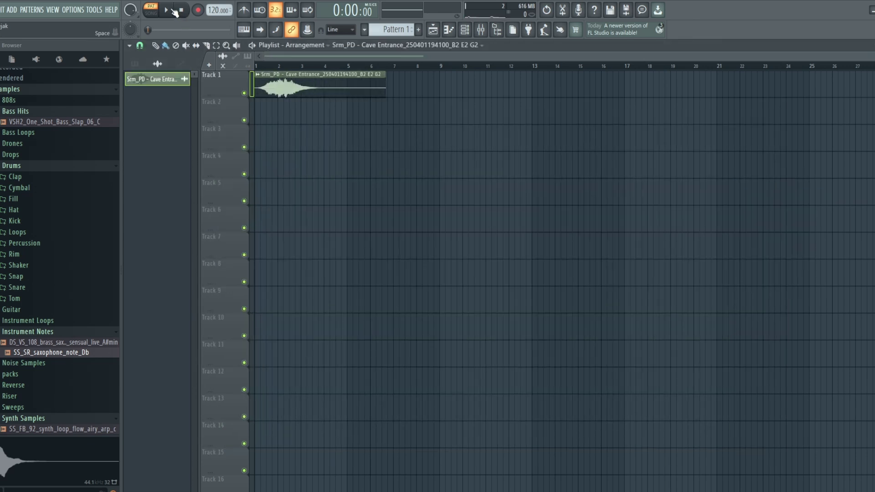
Play the arrangement to hear the rendered Cave Entrance clip, then stop playback.
left_click(173, 10)
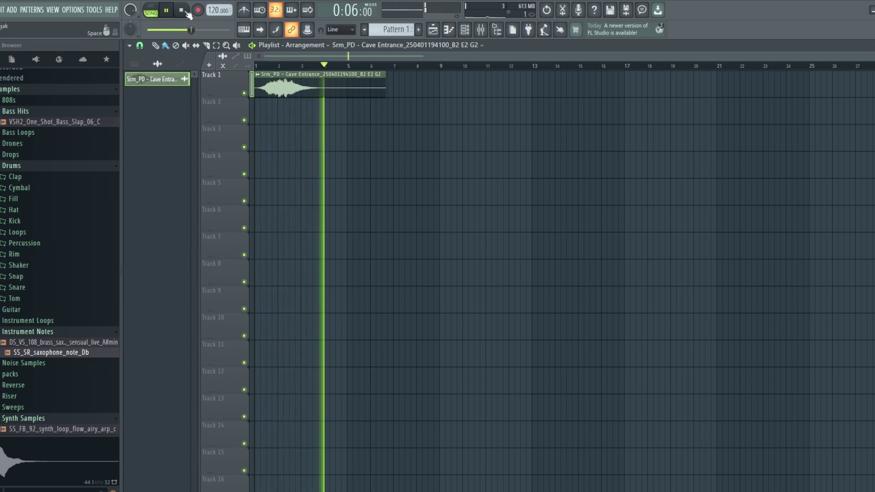
left_click(181, 10)
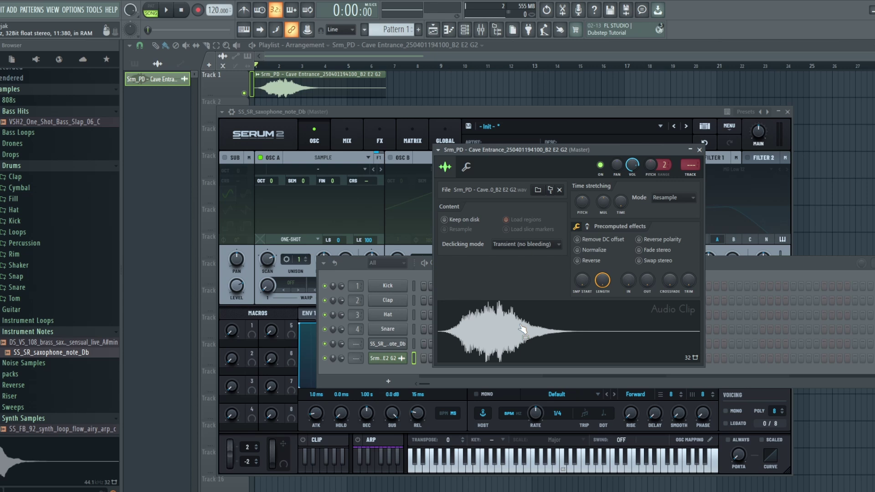
Drag the Cave Entrance clip's waveform onto OSC A, then raise the Serum window.
left_click_drag(523, 329, 312, 201)
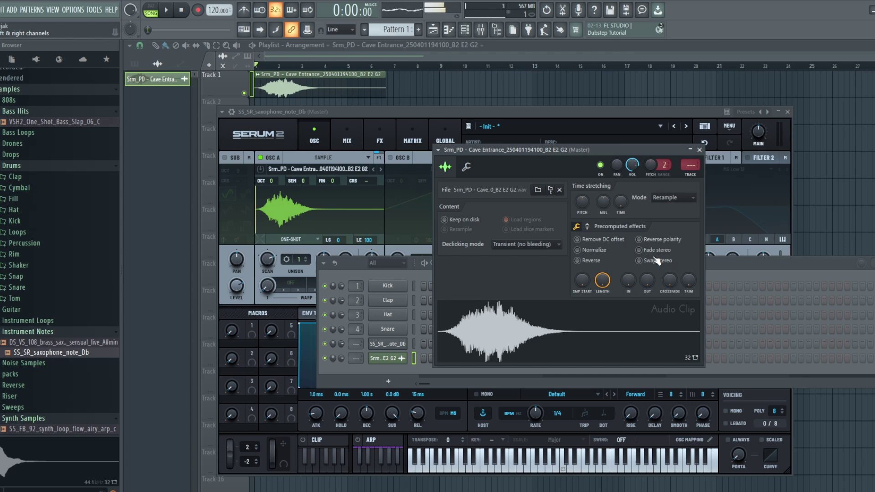
left_click(416, 112)
left_click_drag(415, 109, 410, 75)
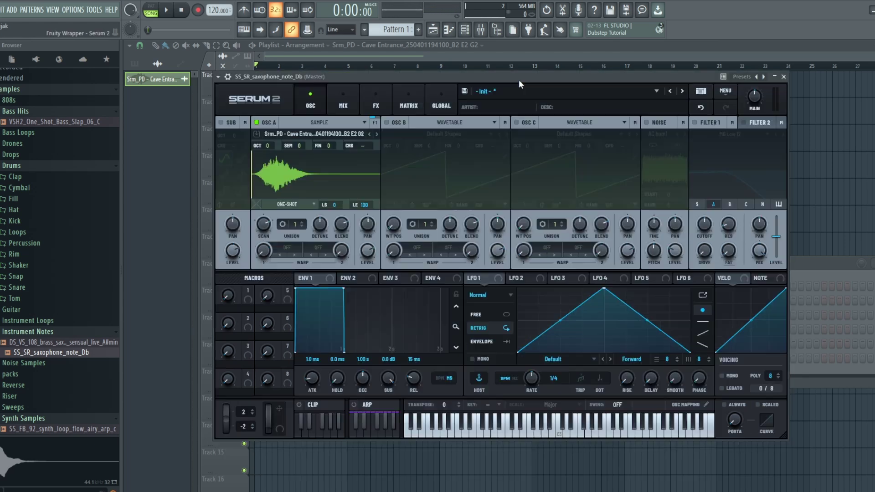